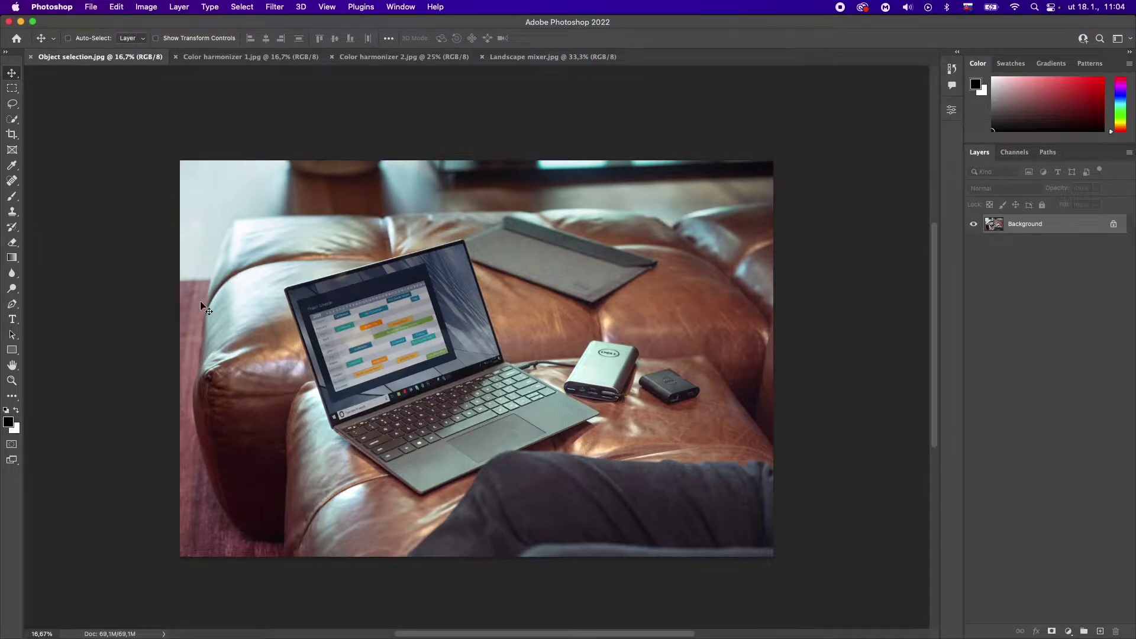
# Step: Activate the Object Selection tool in Rectangle mode and refresh Object Finder's detected objects
pyautogui.click(12, 121)
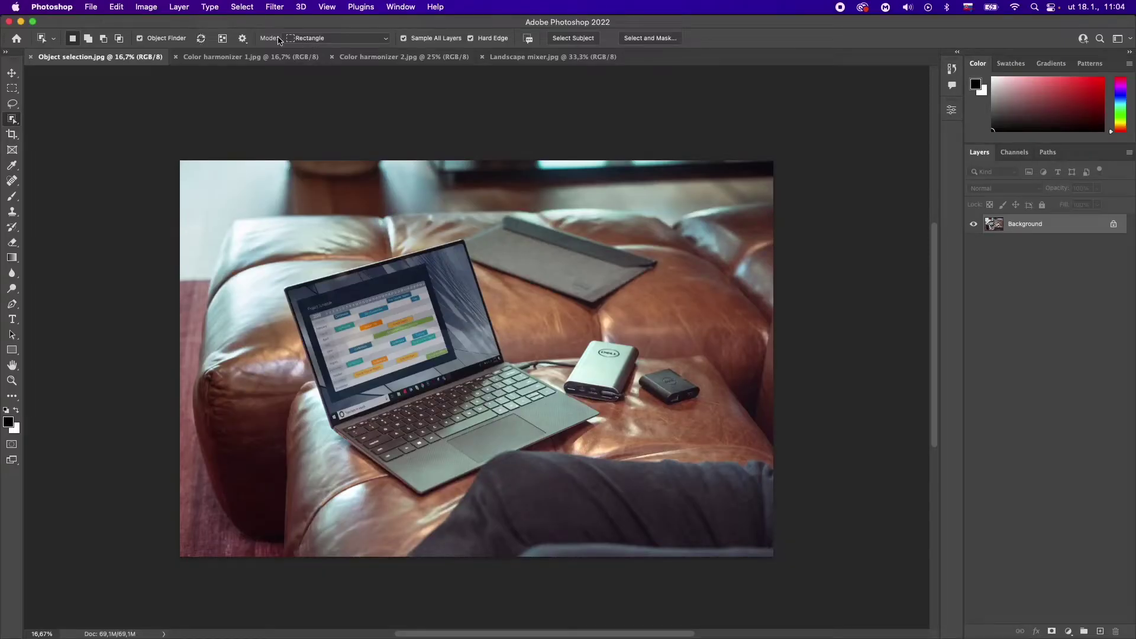
pyautogui.click(308, 39)
pyautogui.click(202, 39)
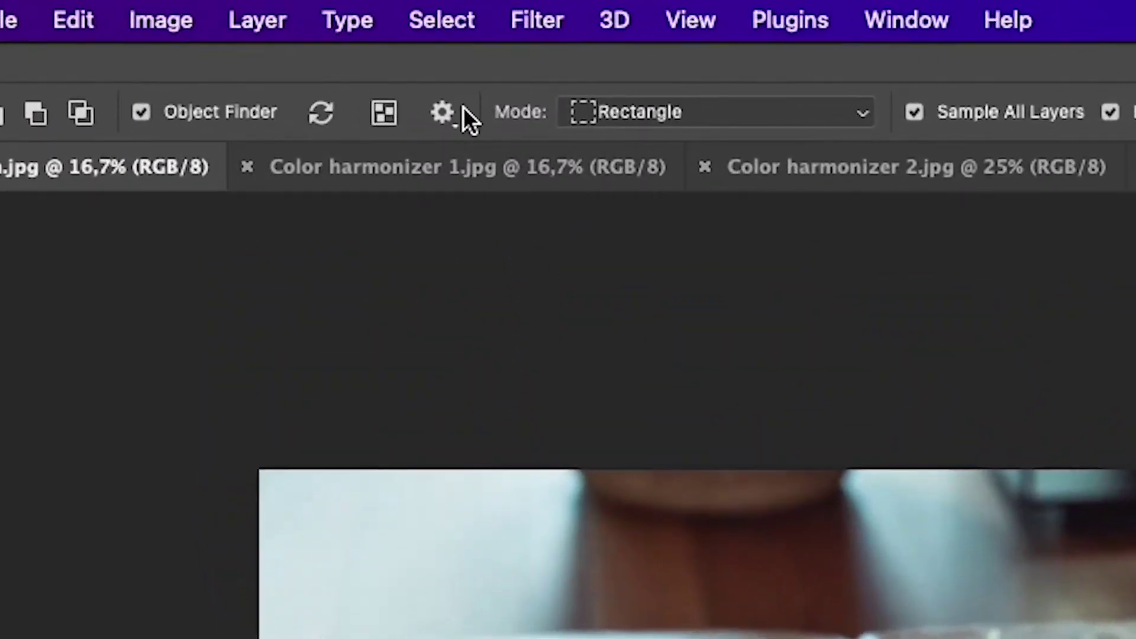
# Step: Open the Object Finder overlay settings and close them again
pyautogui.click(443, 112)
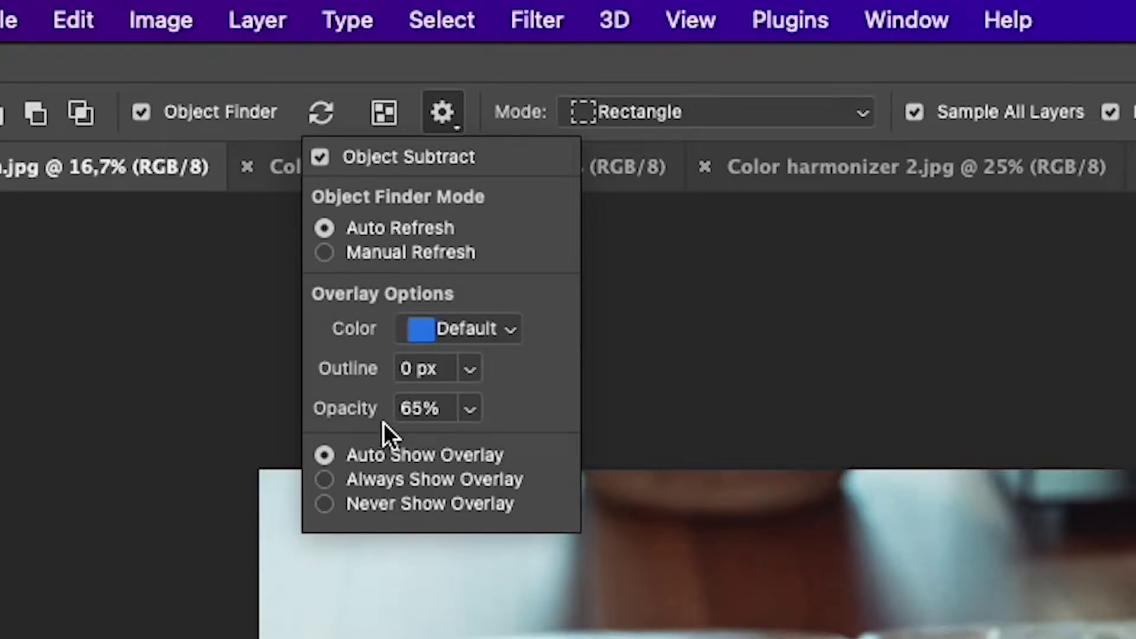
pyautogui.click(576, 87)
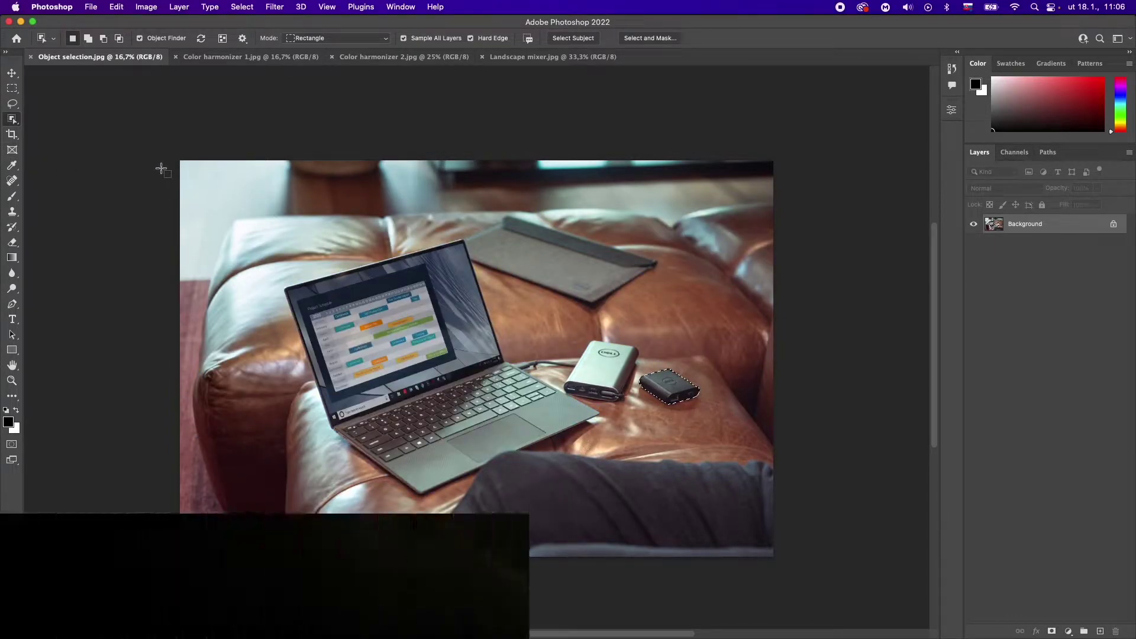
pyautogui.press('ctrl+super+j')
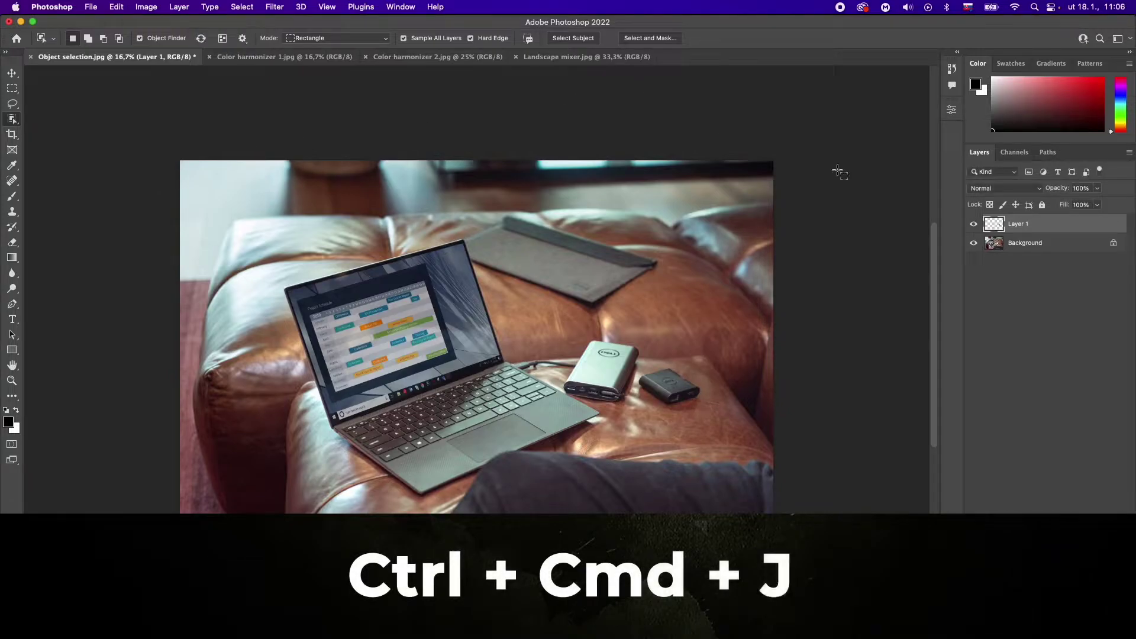
pyautogui.click(973, 243)
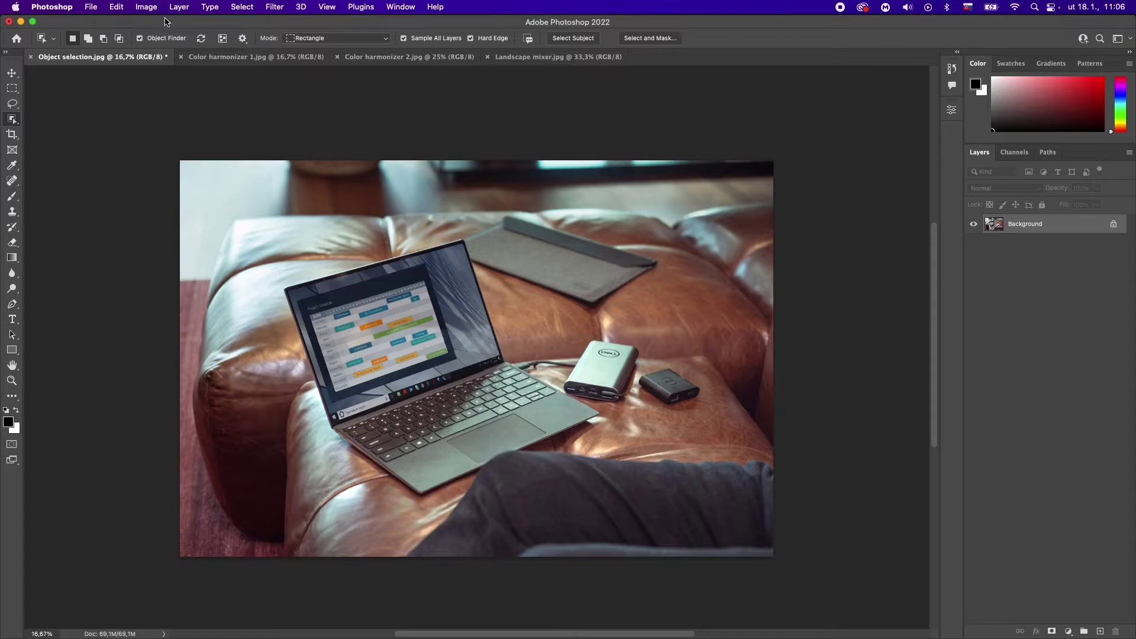
# Step: Run Layer > Mask All Objects, then preview Background Object 1's mask and return to the photo
pyautogui.click(180, 7)
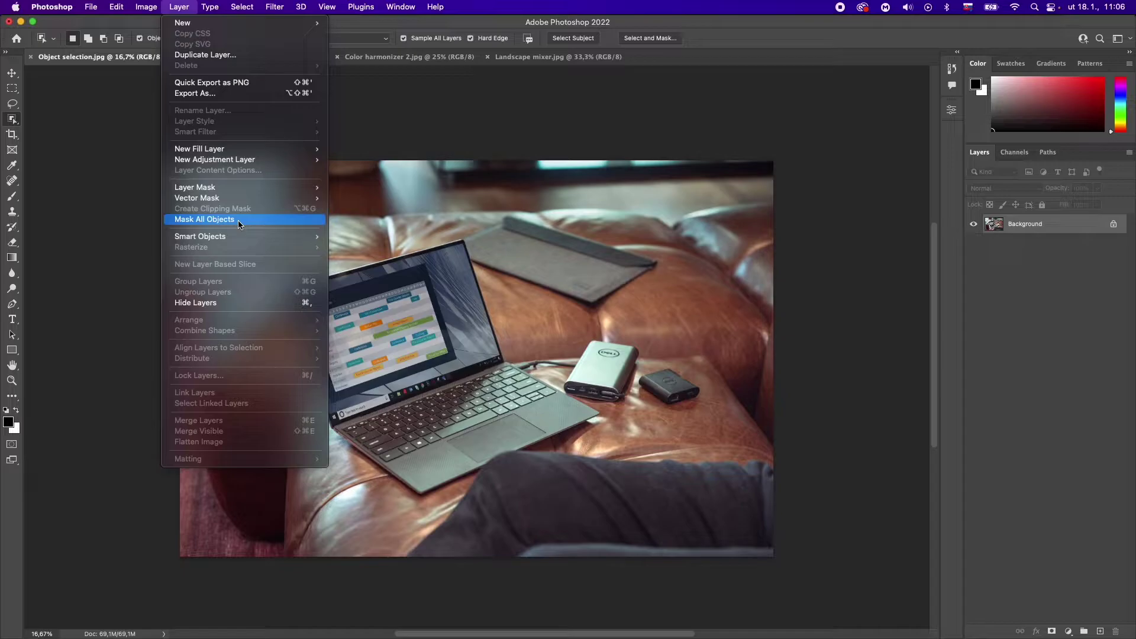
pyautogui.click(238, 220)
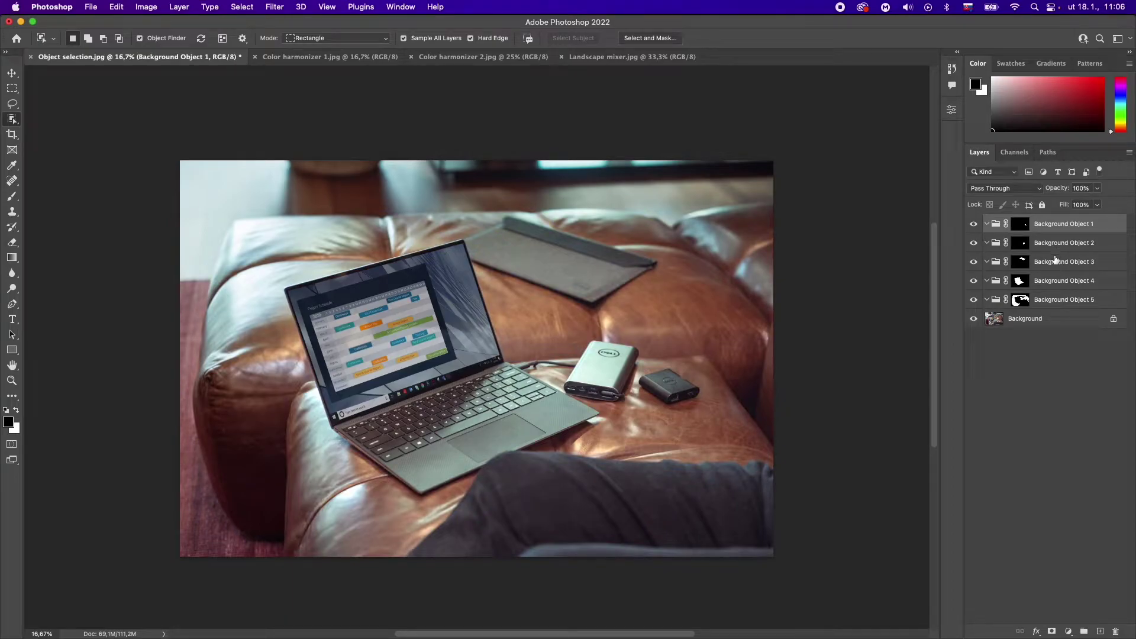
pyautogui.click(1022, 225)
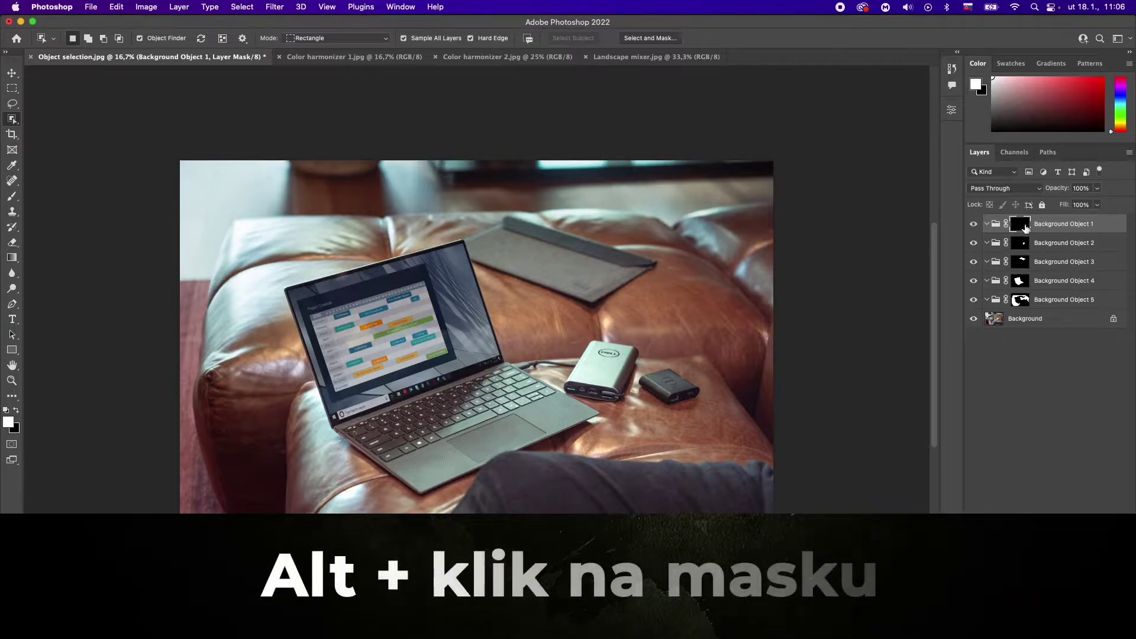
pyautogui.keyDown('alt'); pyautogui.click(1022, 225); pyautogui.keyUp('alt')
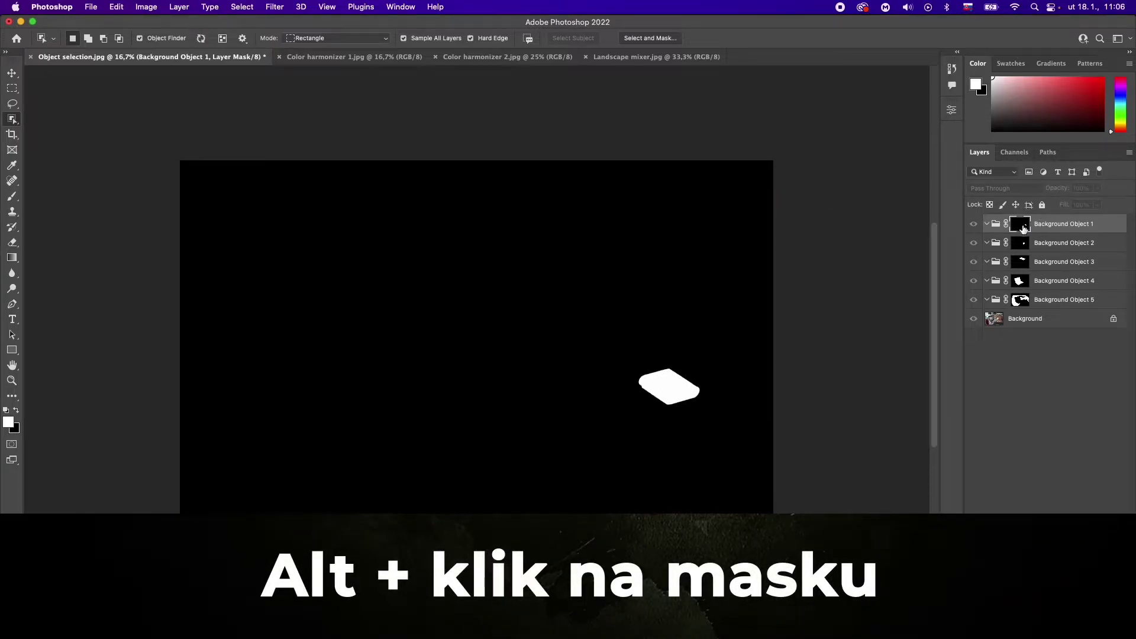
pyautogui.keyDown('alt'); pyautogui.click(1021, 228); pyautogui.keyUp('alt')
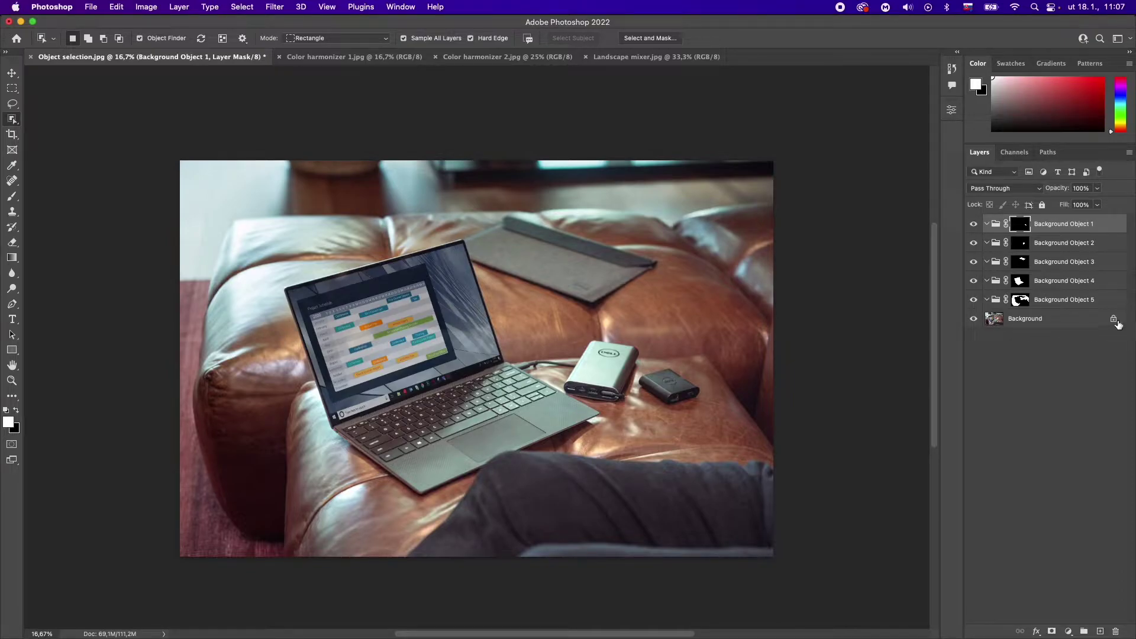
# Step: Unlock the Background into Layer 0 and move it into the Background Object 4 group
pyautogui.click(1113, 319)
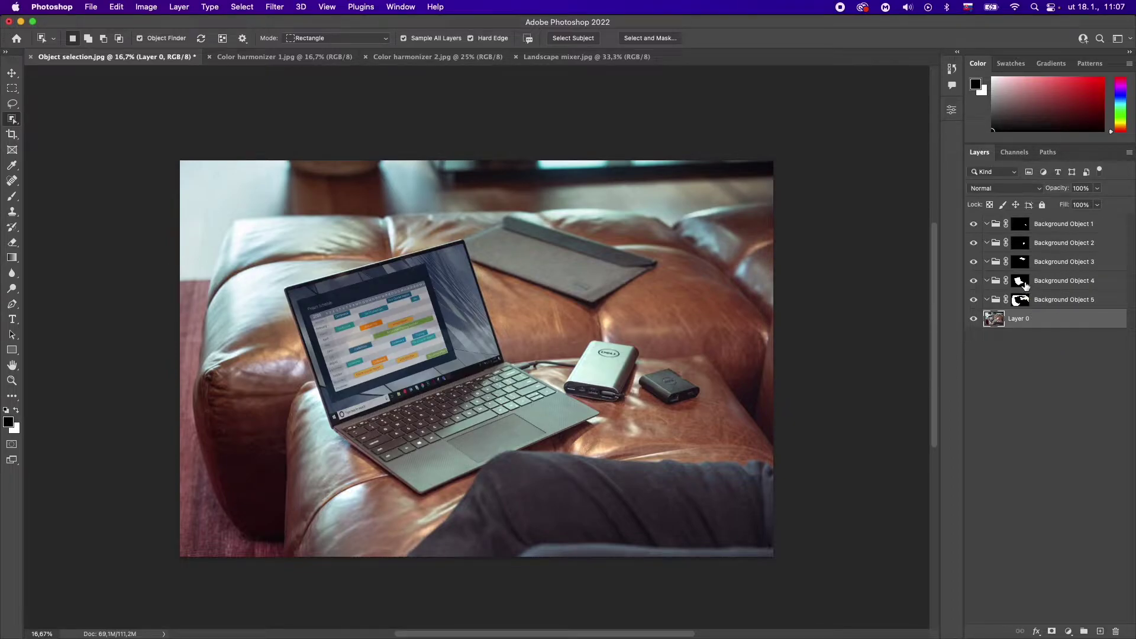
pyautogui.moveTo(1030, 319)
pyautogui.mouseDown()
pyautogui.moveTo(1044, 280)
pyautogui.moveTo(1042, 289)
pyautogui.mouseUp()
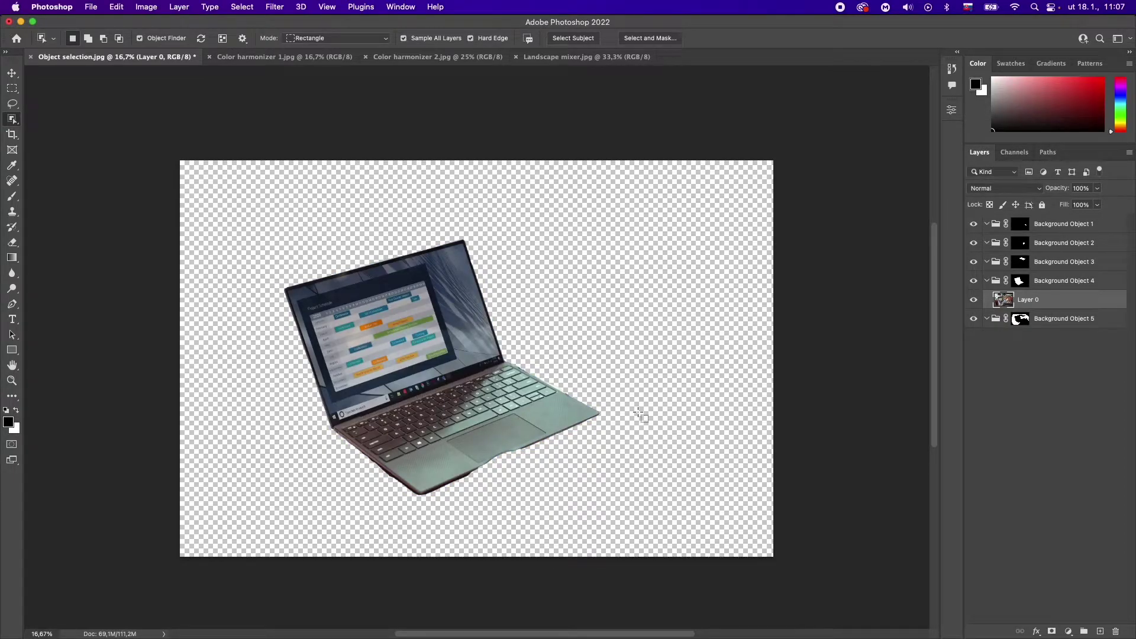
pyautogui.click(1019, 283)
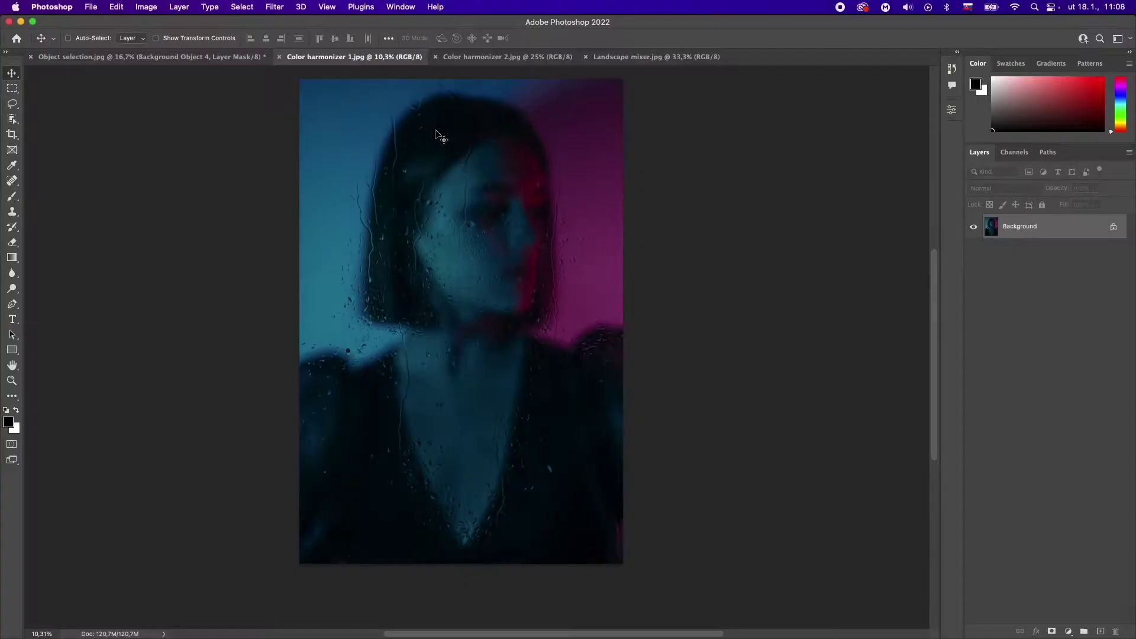
# Step: Switch between the two Color harmonizer photos, ending on Color harmonizer 2.jpg
pyautogui.click(486, 60)
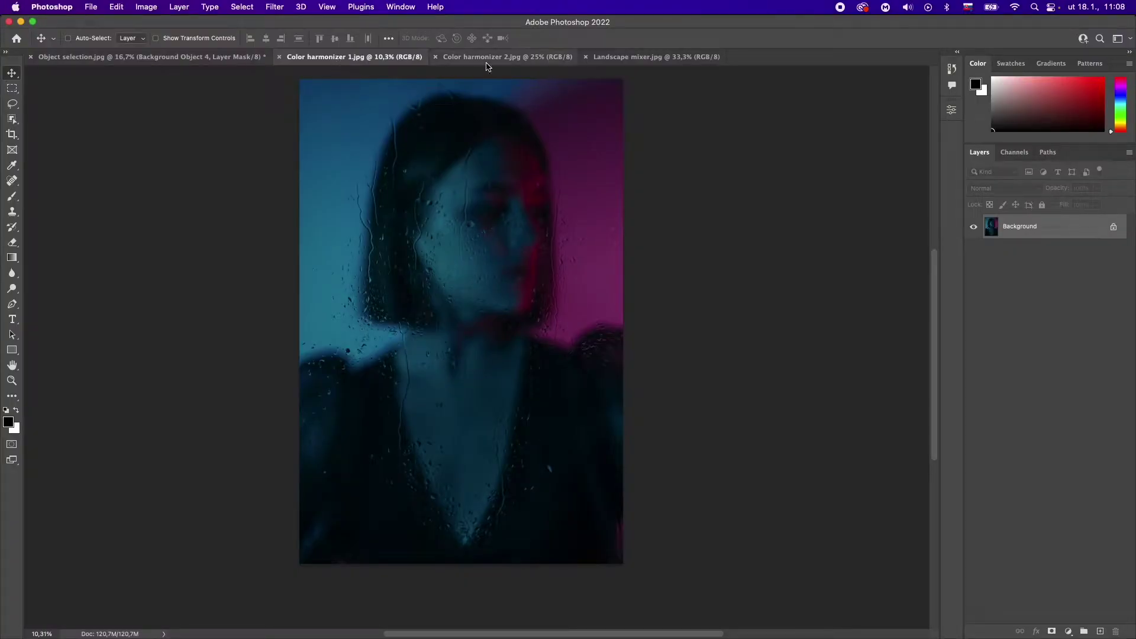
pyautogui.scroll(-5, 509, 266)
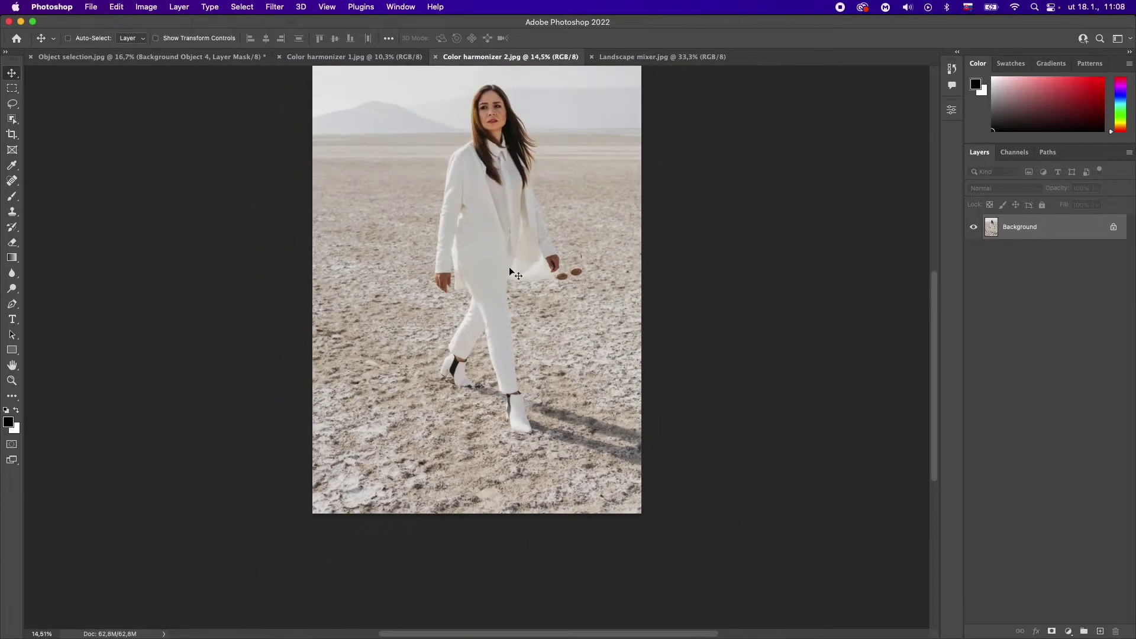
pyautogui.moveTo(537, 264); pyautogui.dragTo(504, 306)
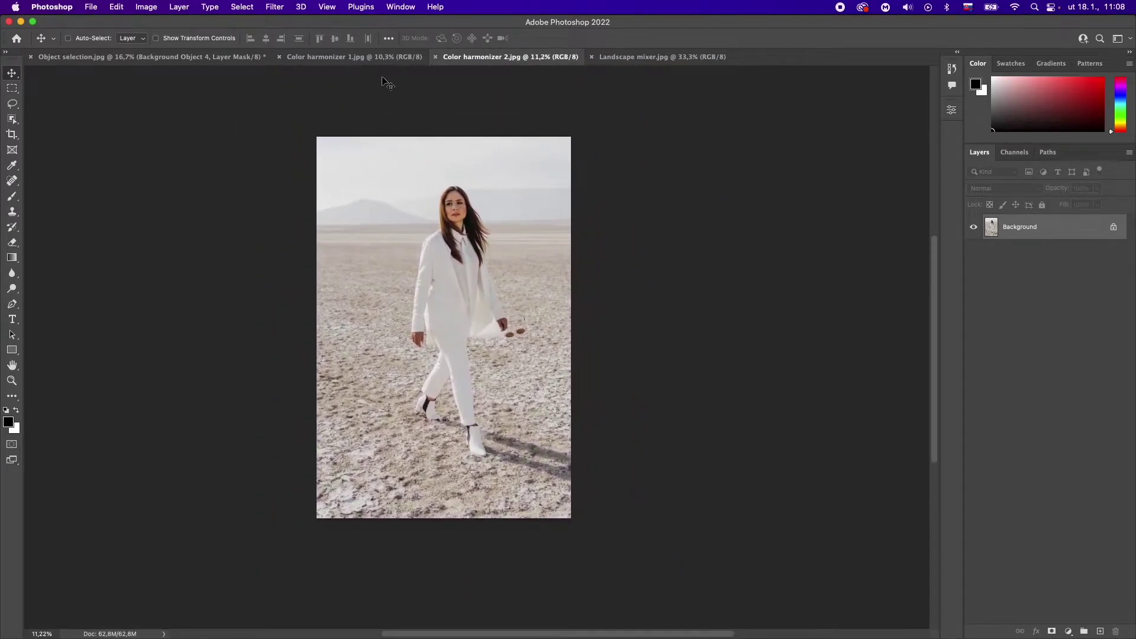
pyautogui.click(361, 57)
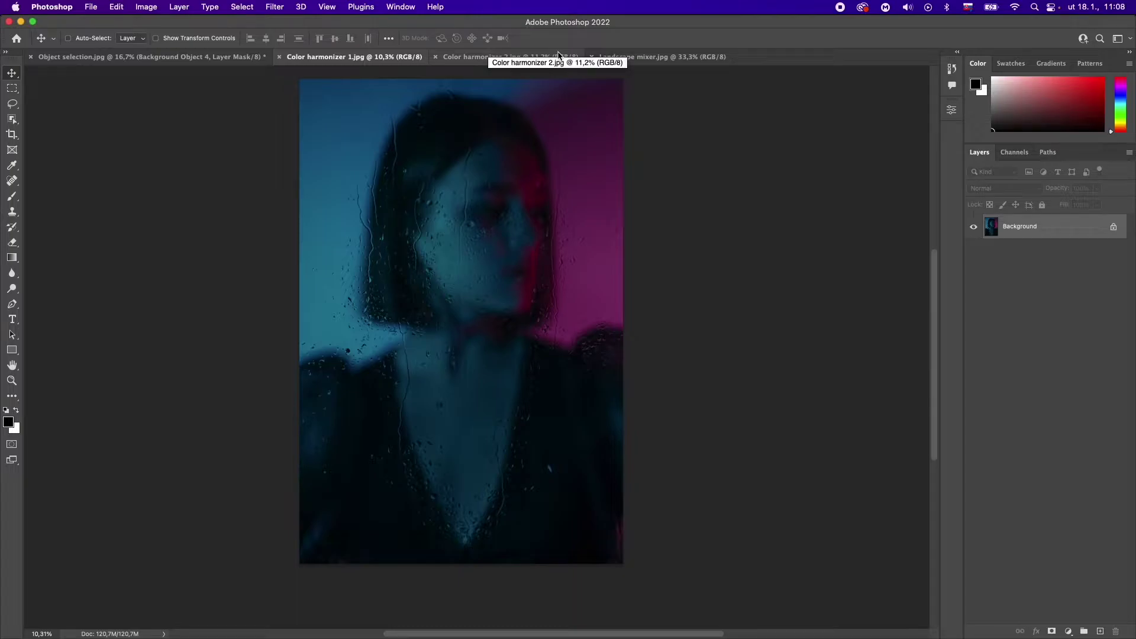
pyautogui.click(559, 57)
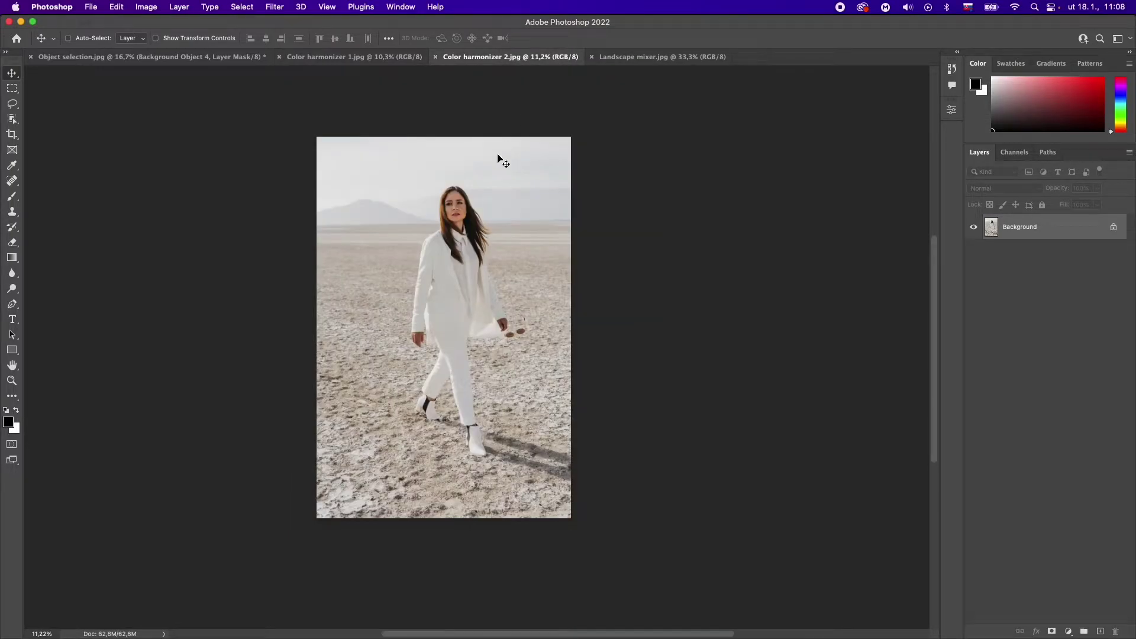
pyautogui.click(381, 56)
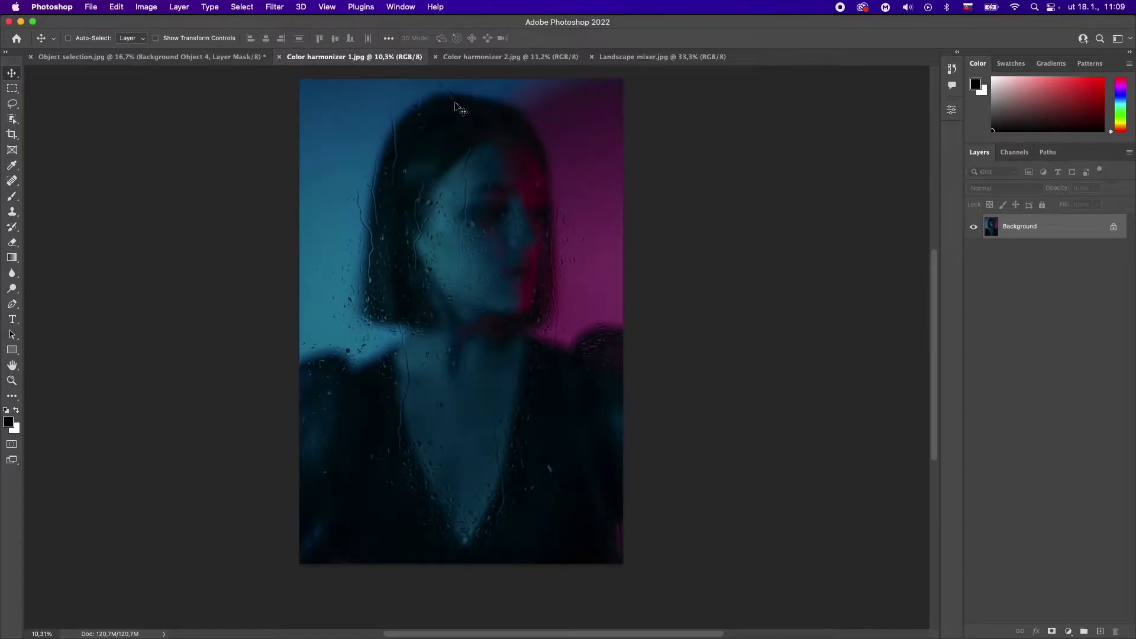
pyautogui.click(503, 56)
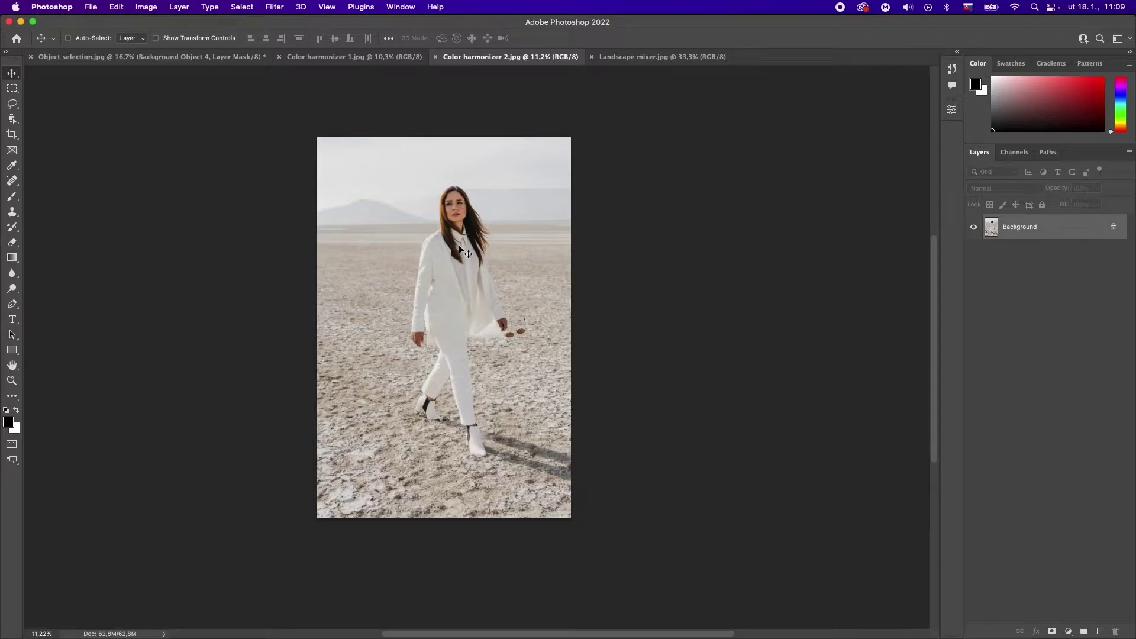
pyautogui.click(14, 120)
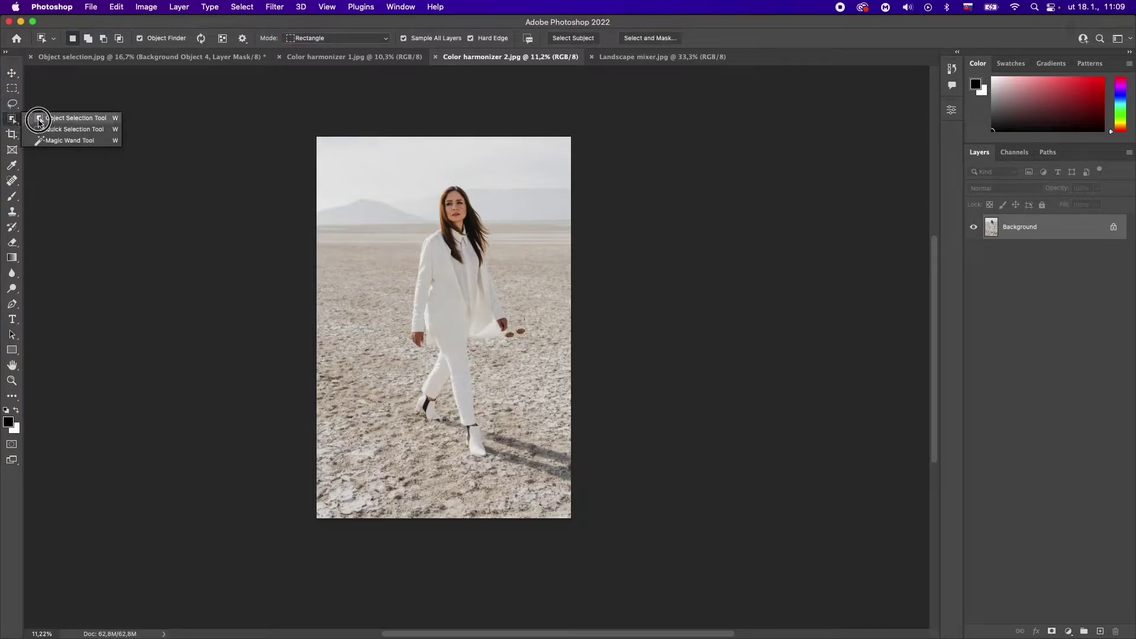
# Step: Select the woman via Select Subject, copy her to Layer 1, and drag it into Color harmonizer 1.jpg
pyautogui.click(70, 129)
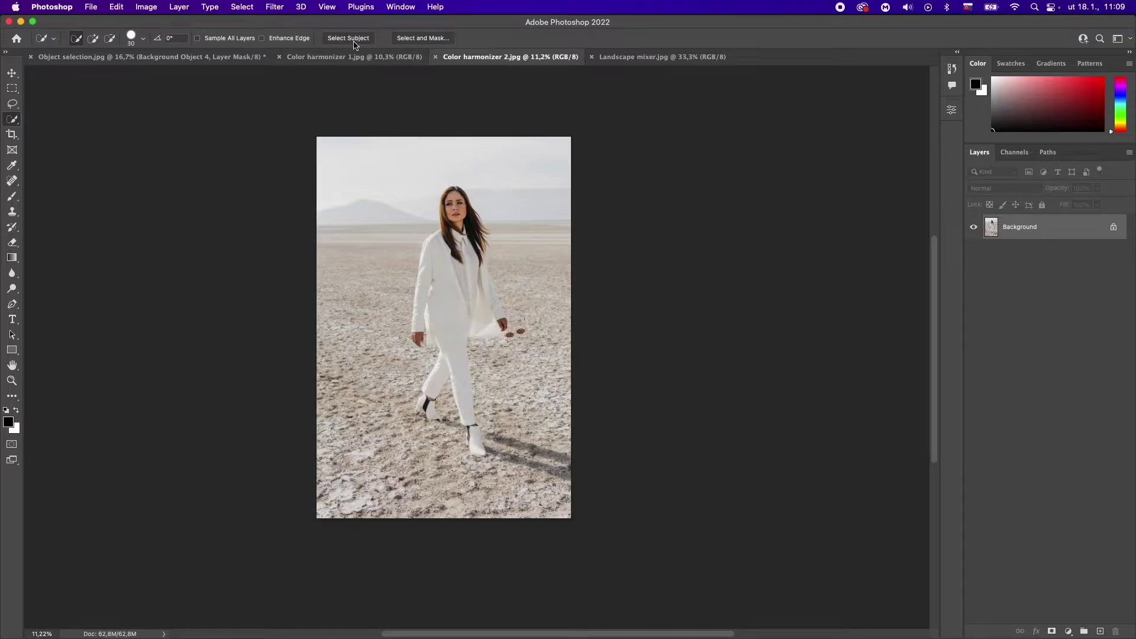
pyautogui.click(343, 40)
pyautogui.press('ctrl+super+j')
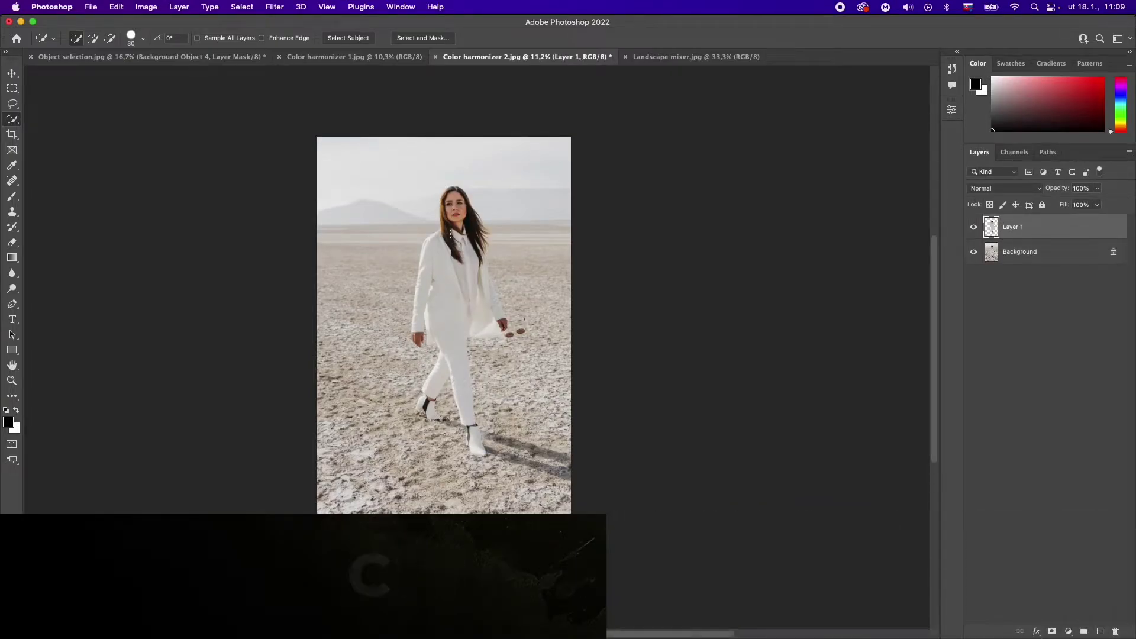
pyautogui.press('v')
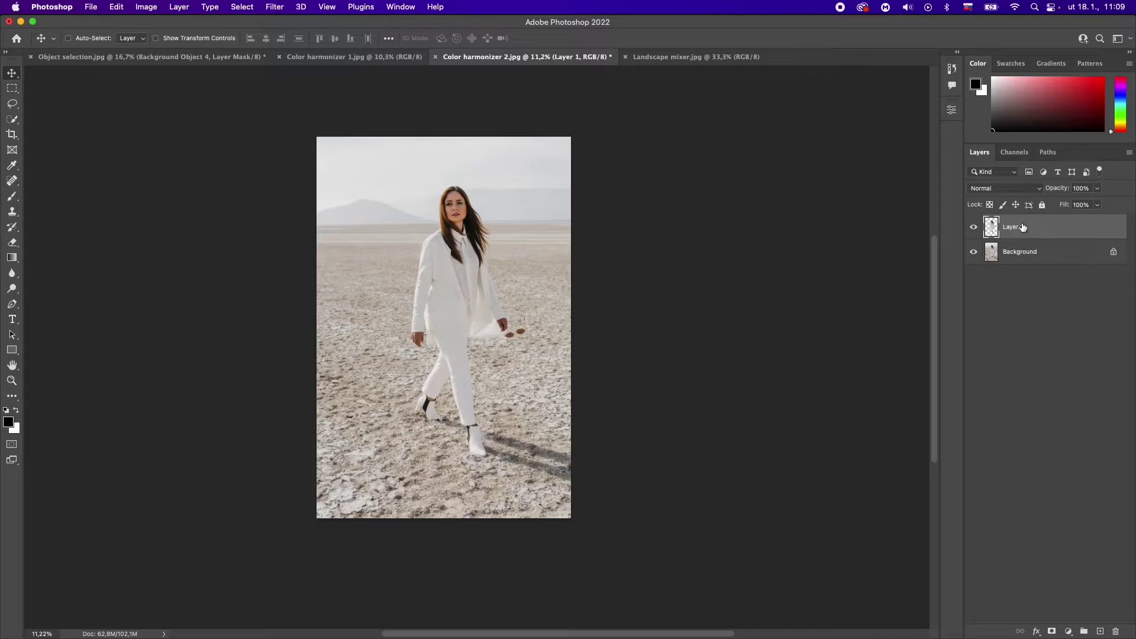
pyautogui.moveTo(1030, 228)
pyautogui.mouseDown()
pyautogui.moveTo(357, 66)
pyautogui.moveTo(341, 53)
pyautogui.moveTo(413, 267)
pyautogui.moveTo(469, 241)
pyautogui.moveTo(431, 208)
pyautogui.moveTo(449, 271)
pyautogui.moveTo(469, 270)
pyautogui.mouseUp()
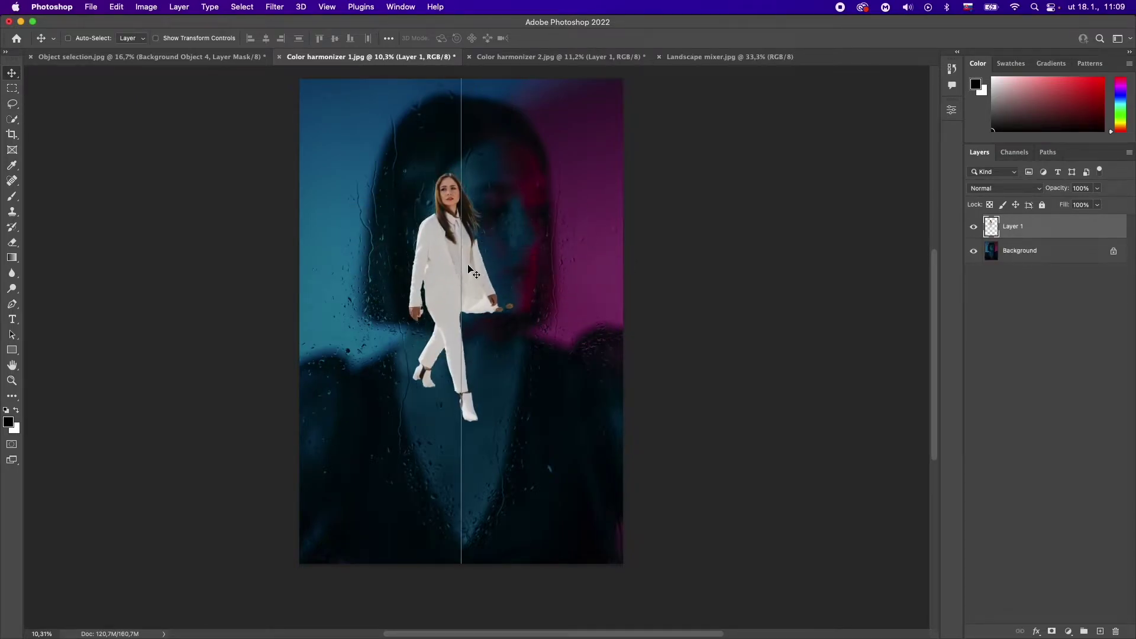
# Step: Scale the woman on Layer 1 to about 186% and move her lower in the frame
pyautogui.hotkey('ctrl', 't')
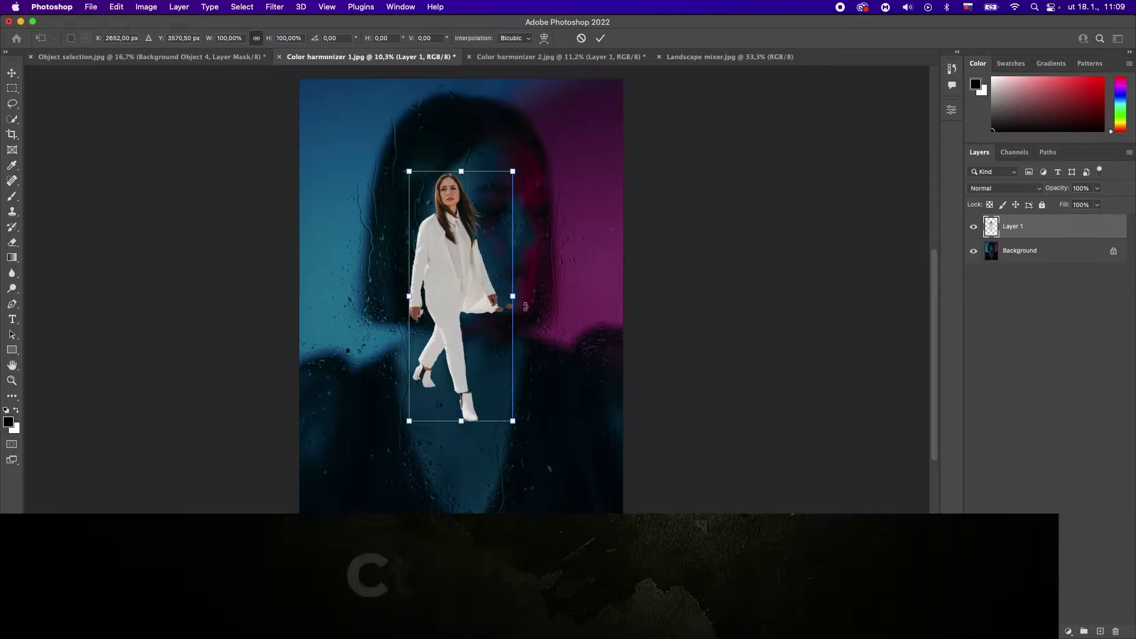
pyautogui.moveTo(513, 296)
pyautogui.mouseDown()
pyautogui.moveTo(581, 286)
pyautogui.moveTo(558, 294)
pyautogui.mouseUp()
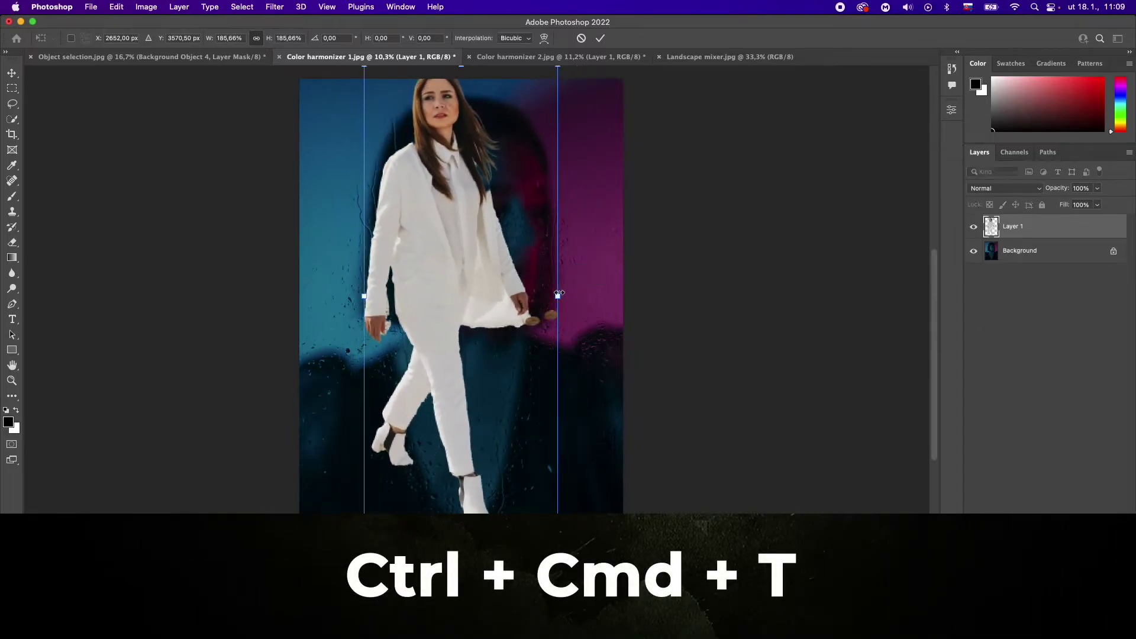
pyautogui.moveTo(482, 296); pyautogui.dragTo(489, 314)
pyautogui.press('Return')
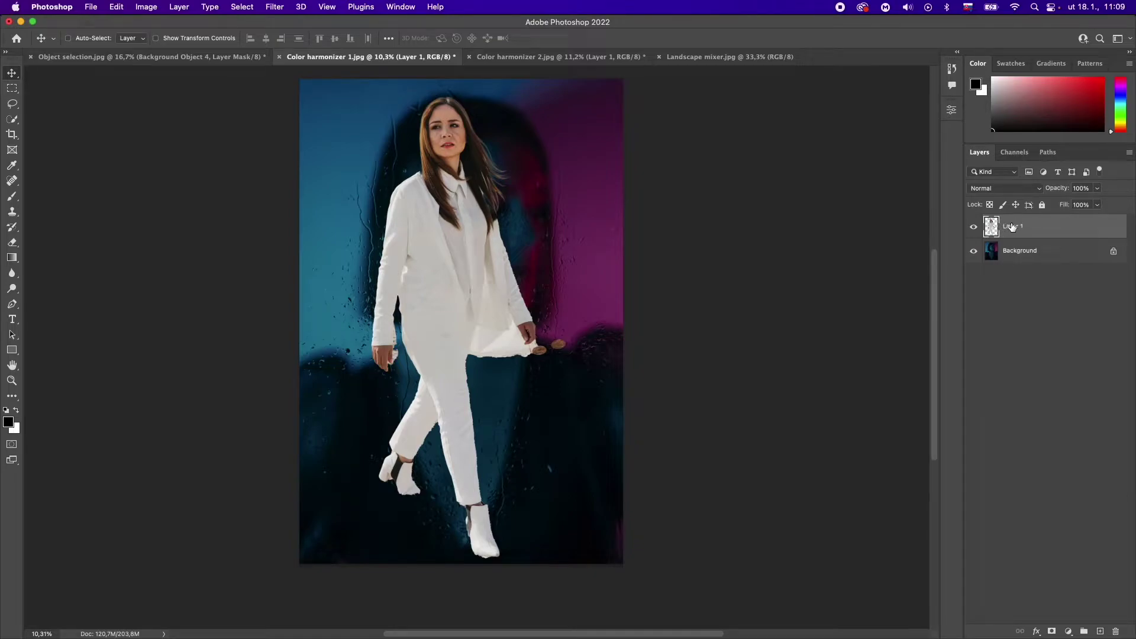
pyautogui.click(1017, 255)
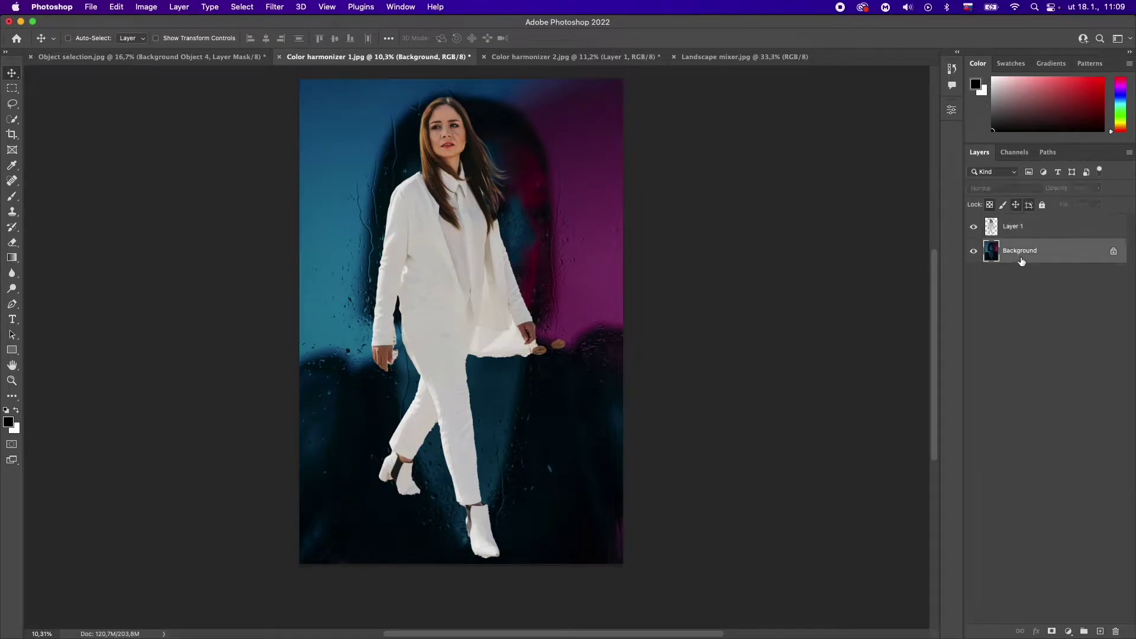
pyautogui.click(1034, 231)
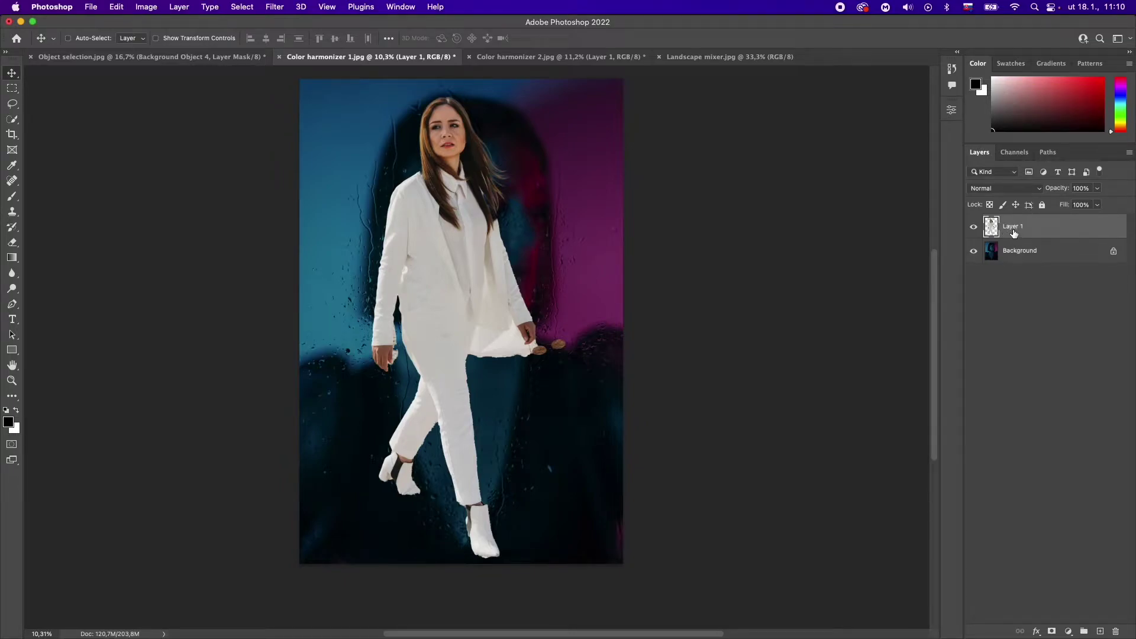
# Step: Enable the Harmonization neural filter with Background as the reference layer
pyautogui.click(273, 8)
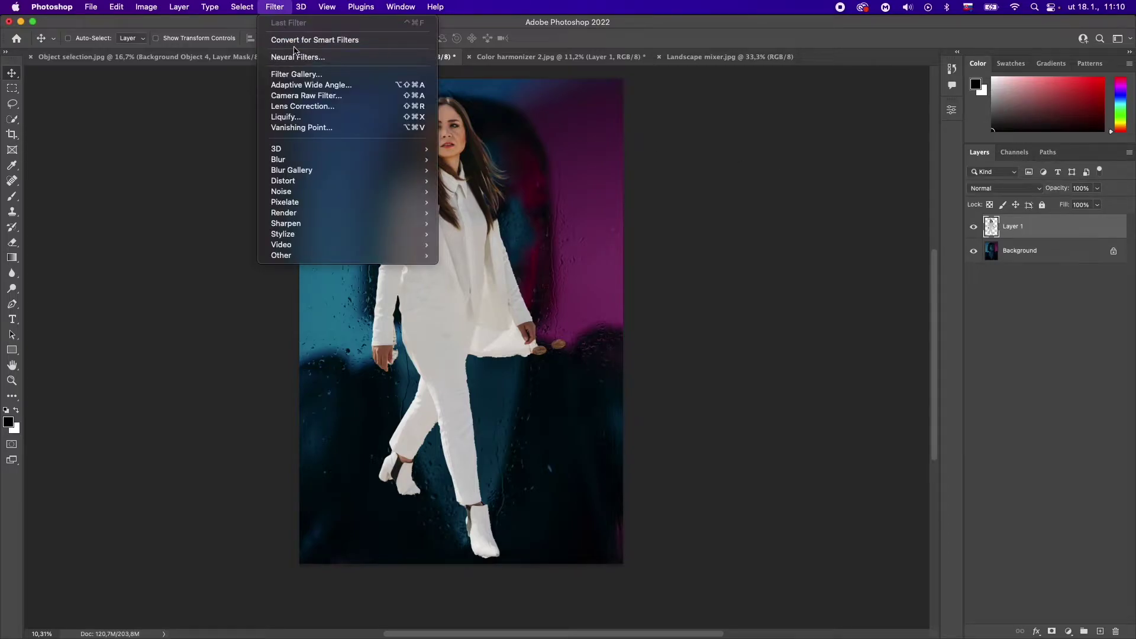
pyautogui.click(299, 58)
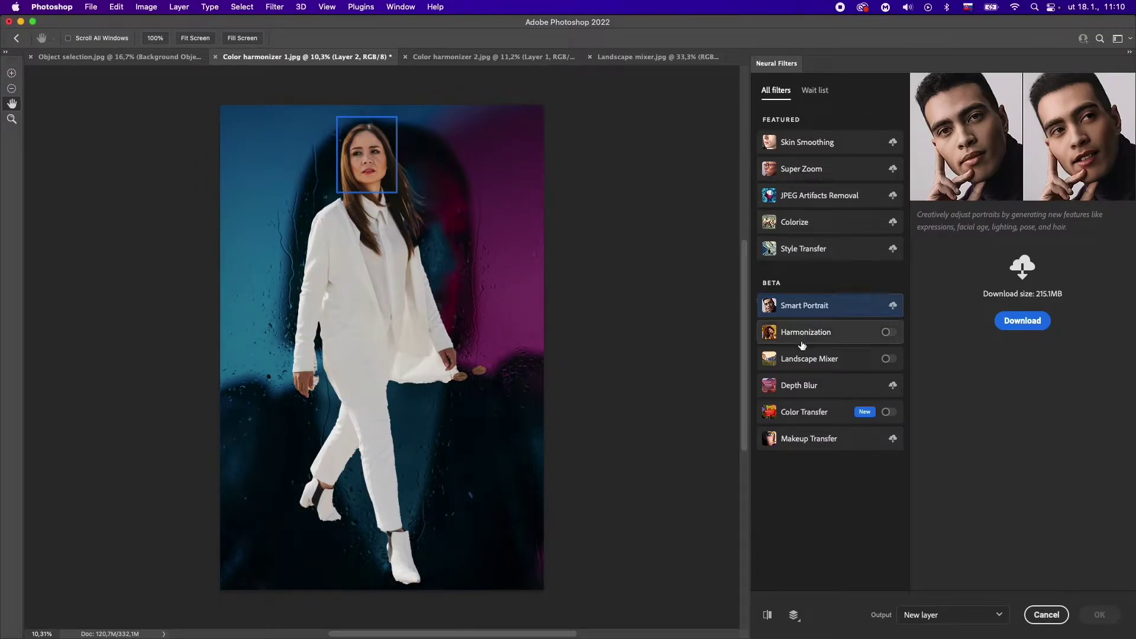
pyautogui.moveTo(806, 332)
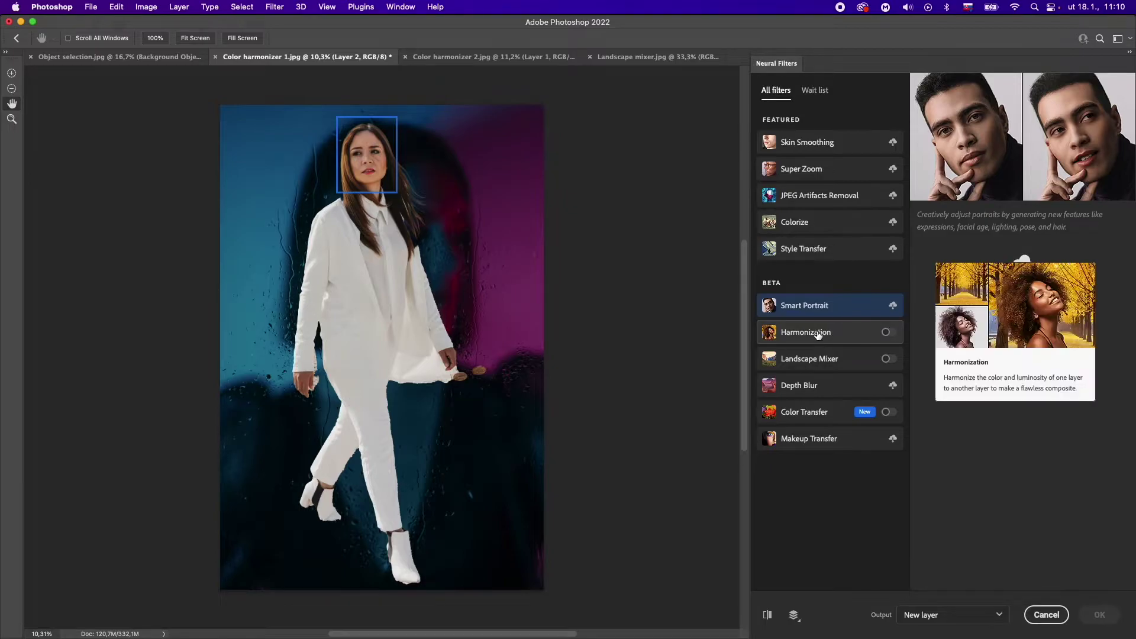
pyautogui.click(834, 336)
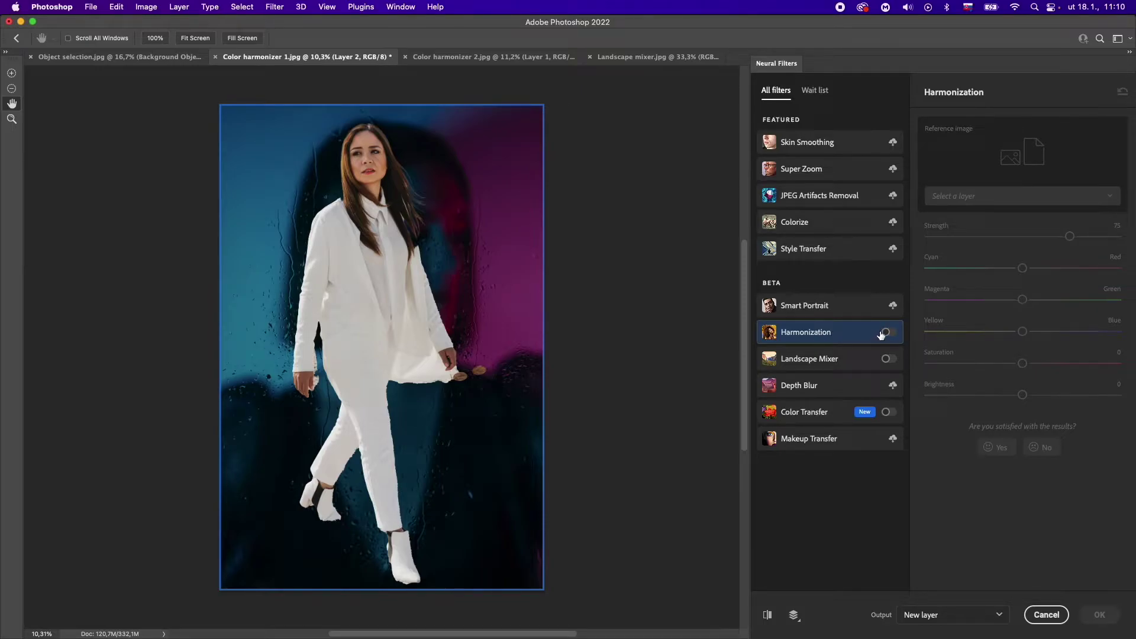
pyautogui.click(887, 333)
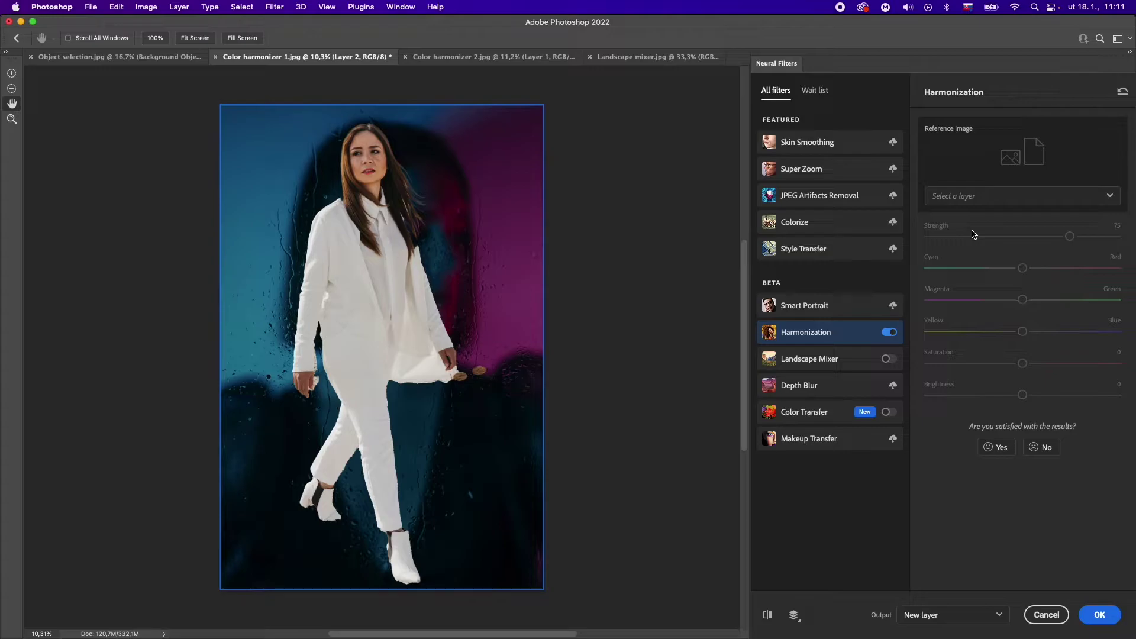
pyautogui.click(966, 198)
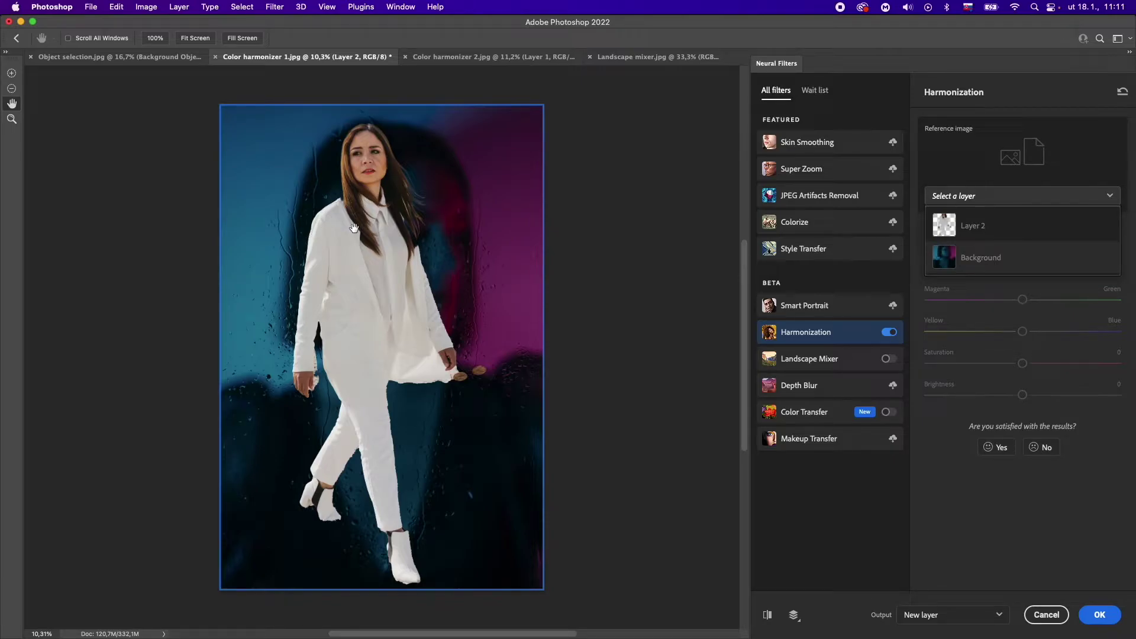
pyautogui.click(994, 258)
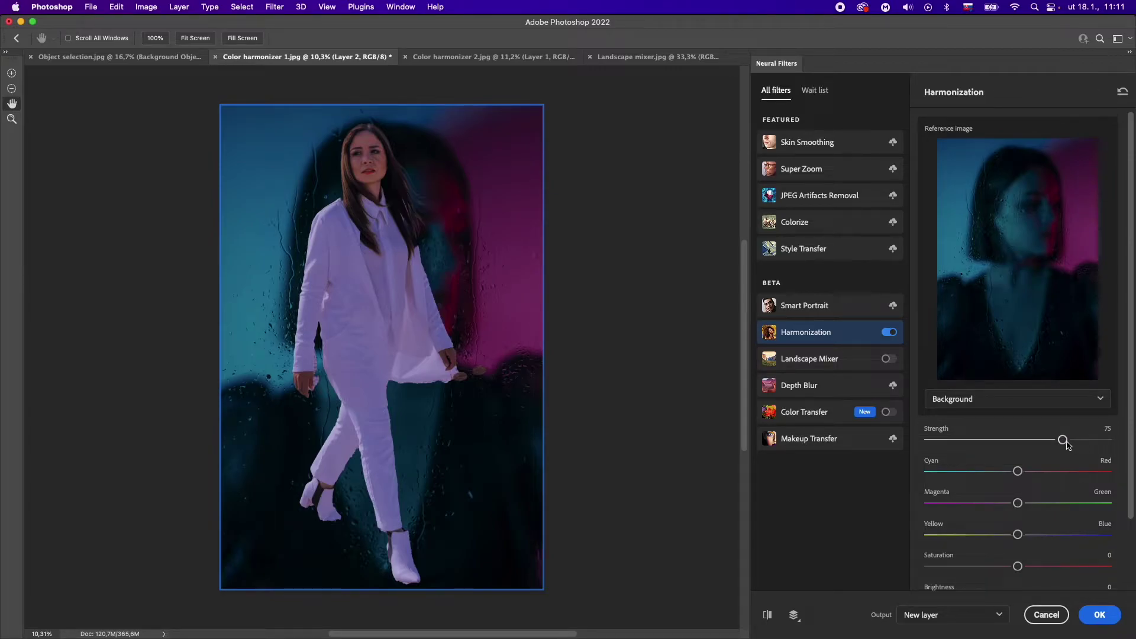
# Step: Set harmonization Strength to 60 and Saturation to +22, then apply it
pyautogui.moveTo(1063, 440); pyautogui.dragTo(1036, 439)
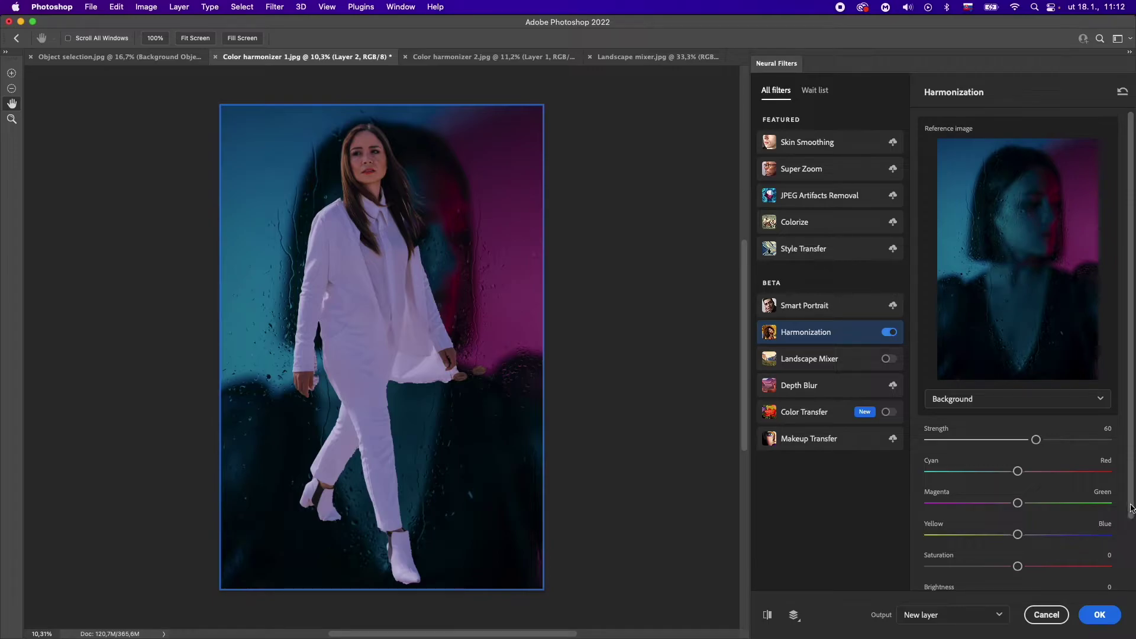
pyautogui.moveTo(1127, 509); pyautogui.dragTo(1125, 537)
pyautogui.scroll(-1, 1126, 537)
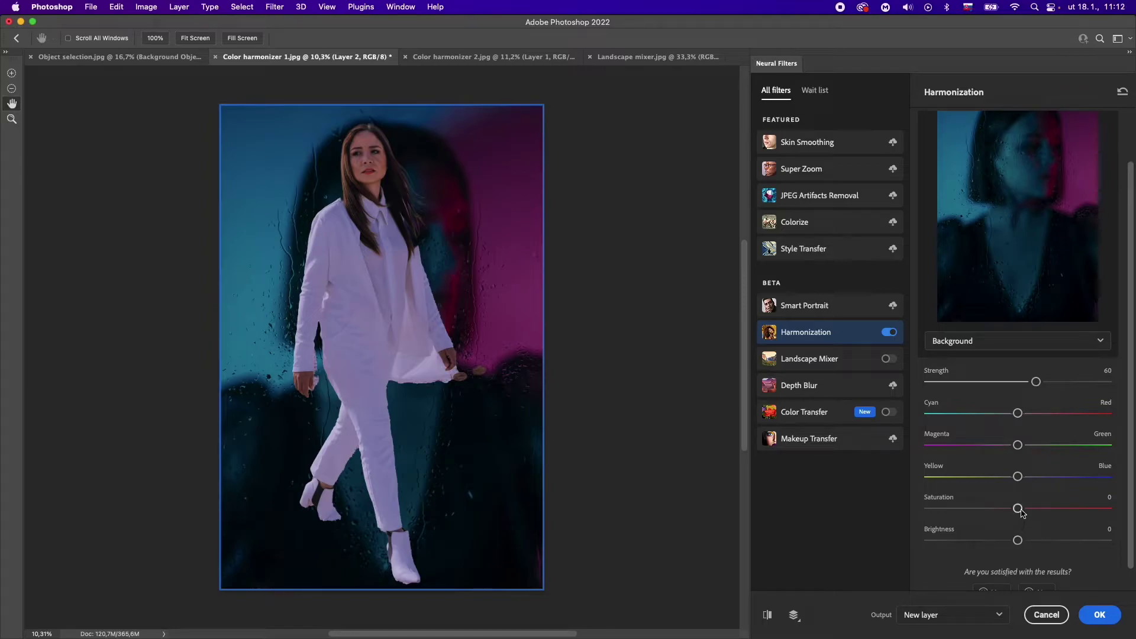
pyautogui.moveTo(1017, 508); pyautogui.dragTo(1057, 508)
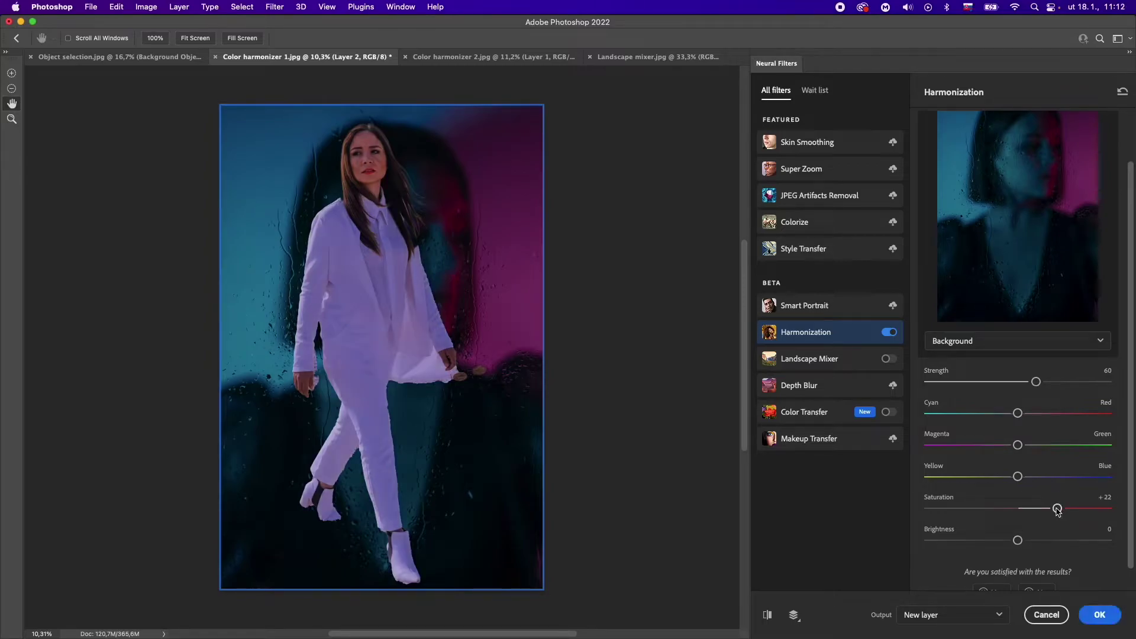
pyautogui.click(1106, 616)
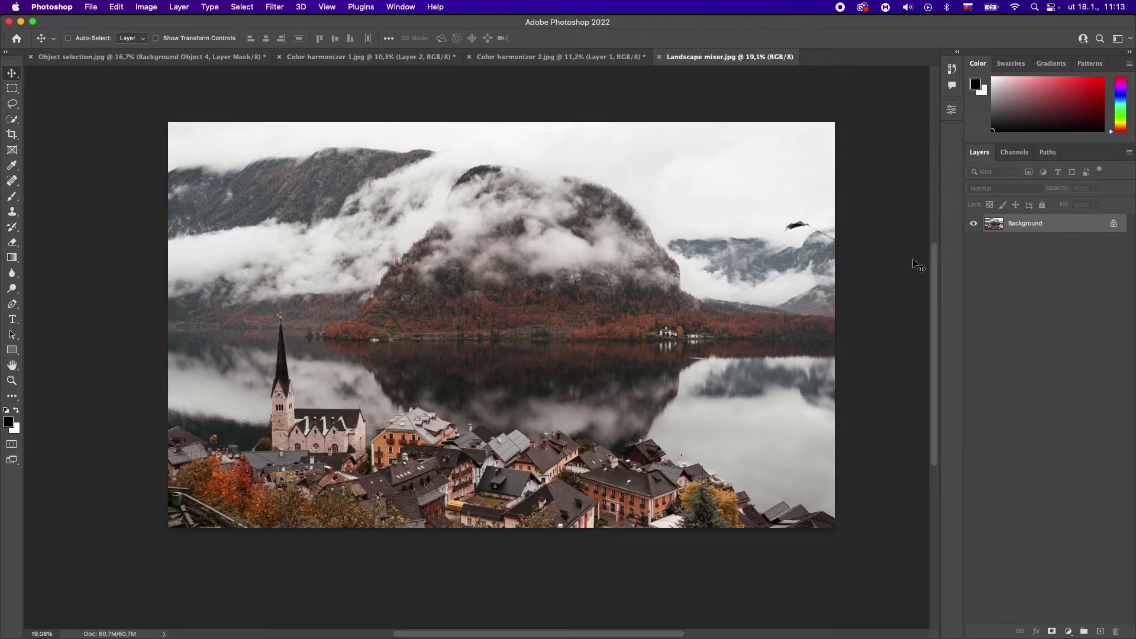
# Step: Switch on the Landscape Mixer filter in Filter > Neural Filters
pyautogui.click(278, 9)
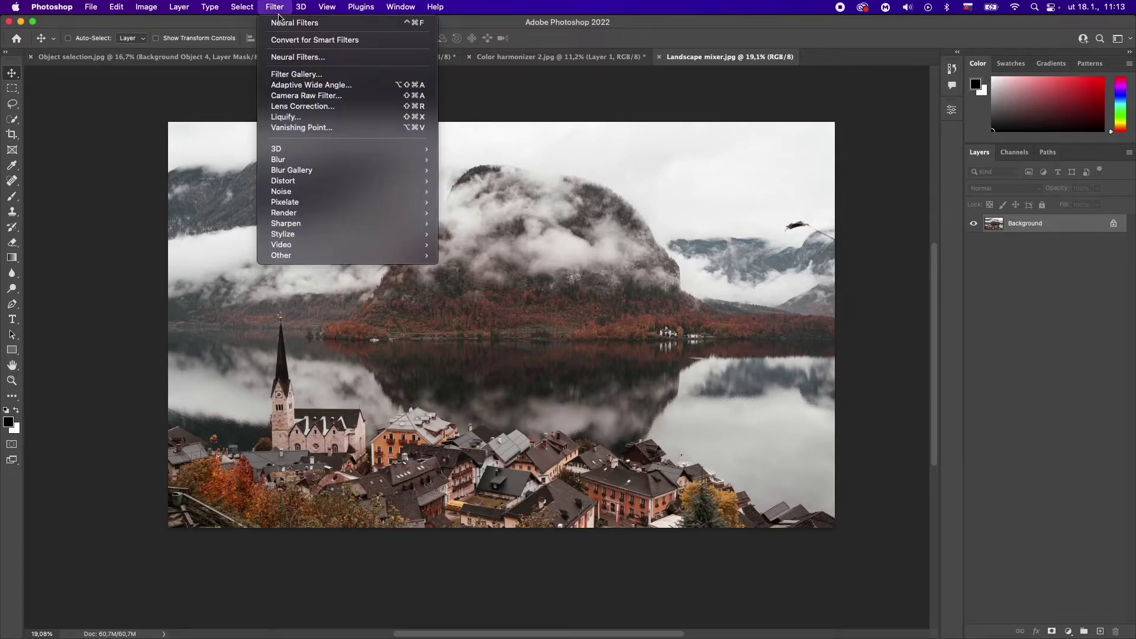
pyautogui.click(297, 57)
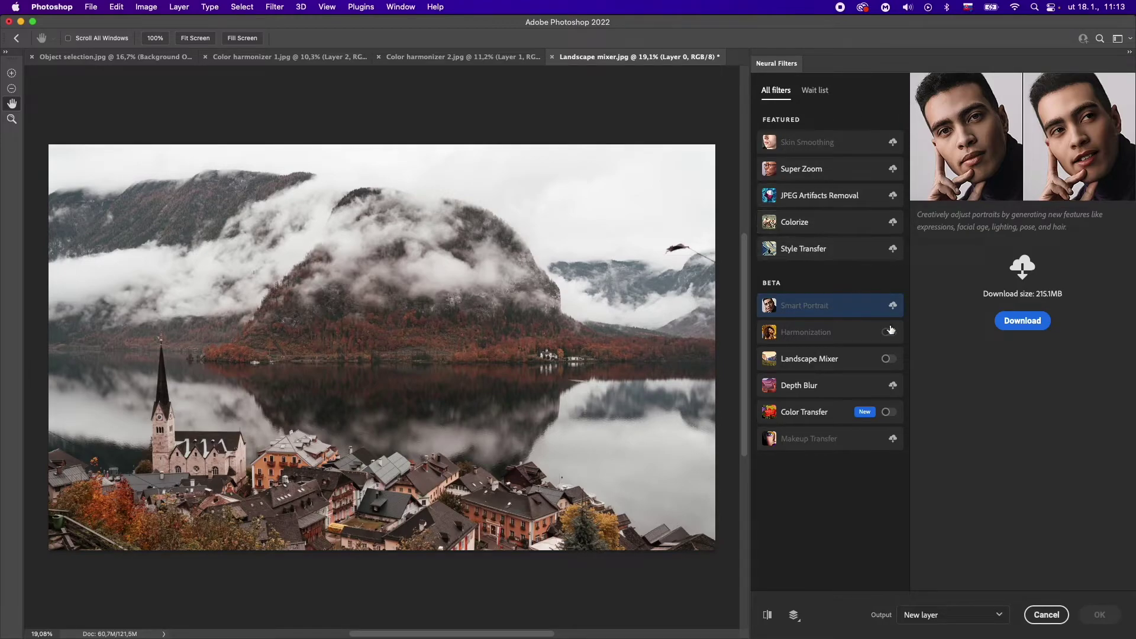
pyautogui.click(889, 360)
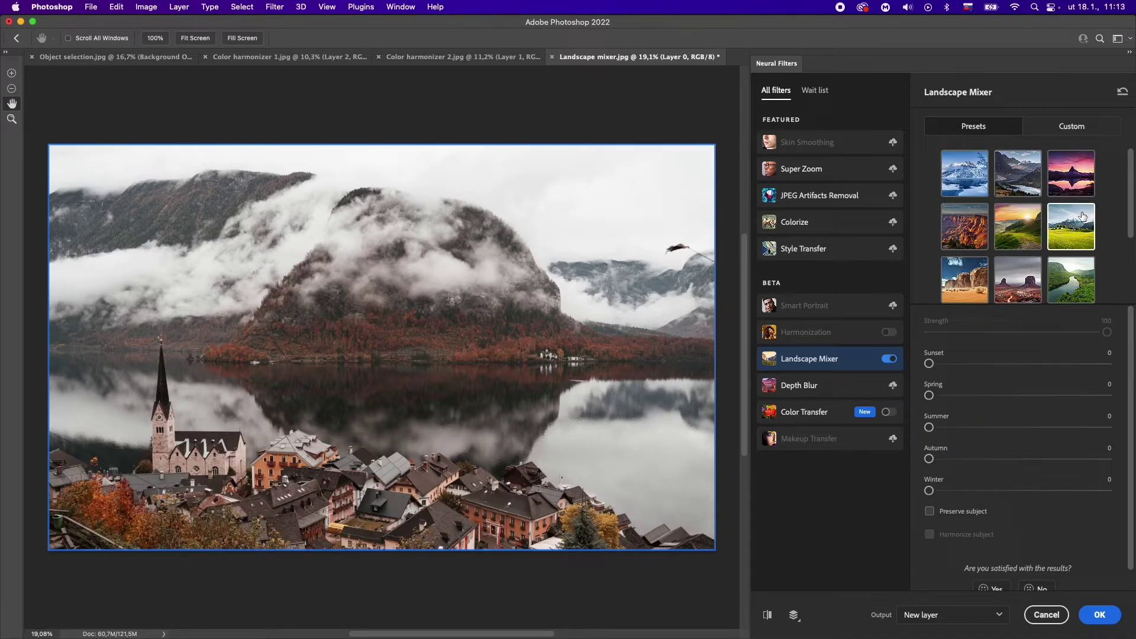
# Step: Apply the winter Landscape Mixer preset and compare it with the original autumn photo
pyautogui.click(964, 179)
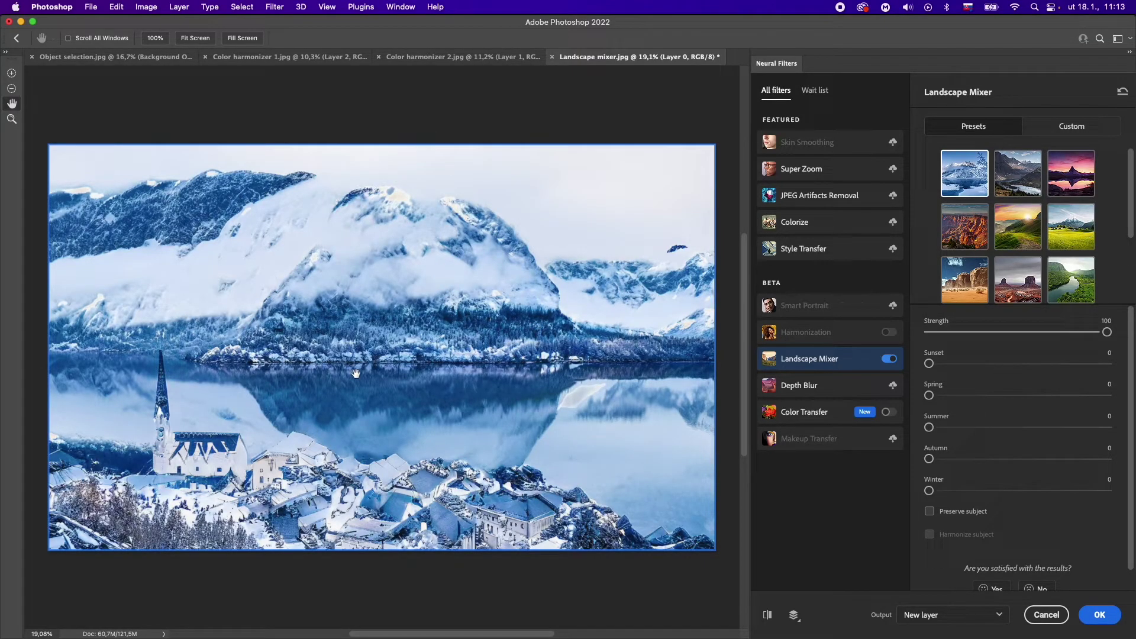
pyautogui.click(767, 615)
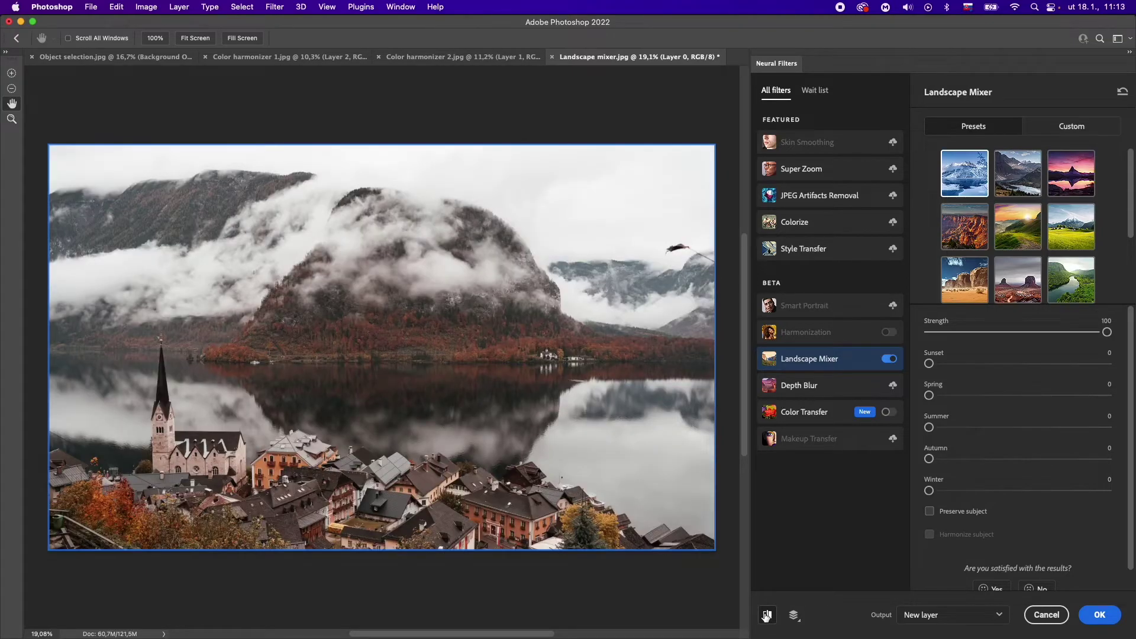
pyautogui.click(767, 616)
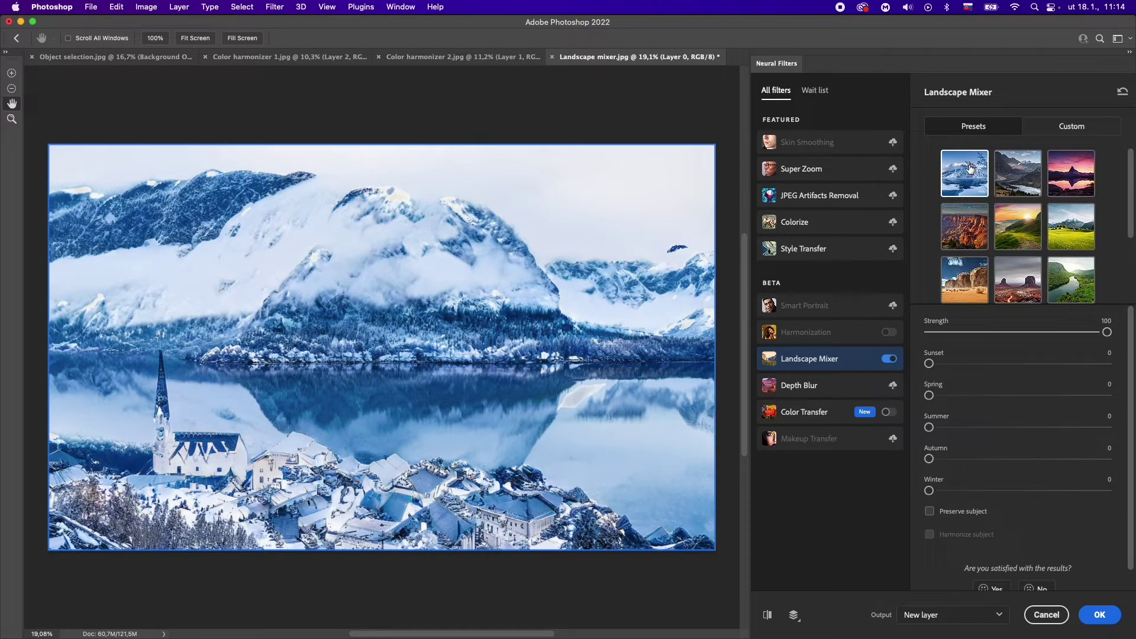
pyautogui.click(1071, 126)
pyautogui.click(1002, 137)
# Step: Browse the landscape presets, compare with the original again, and pick the desert canyon preset
pyautogui.scroll(3, 159, 438)
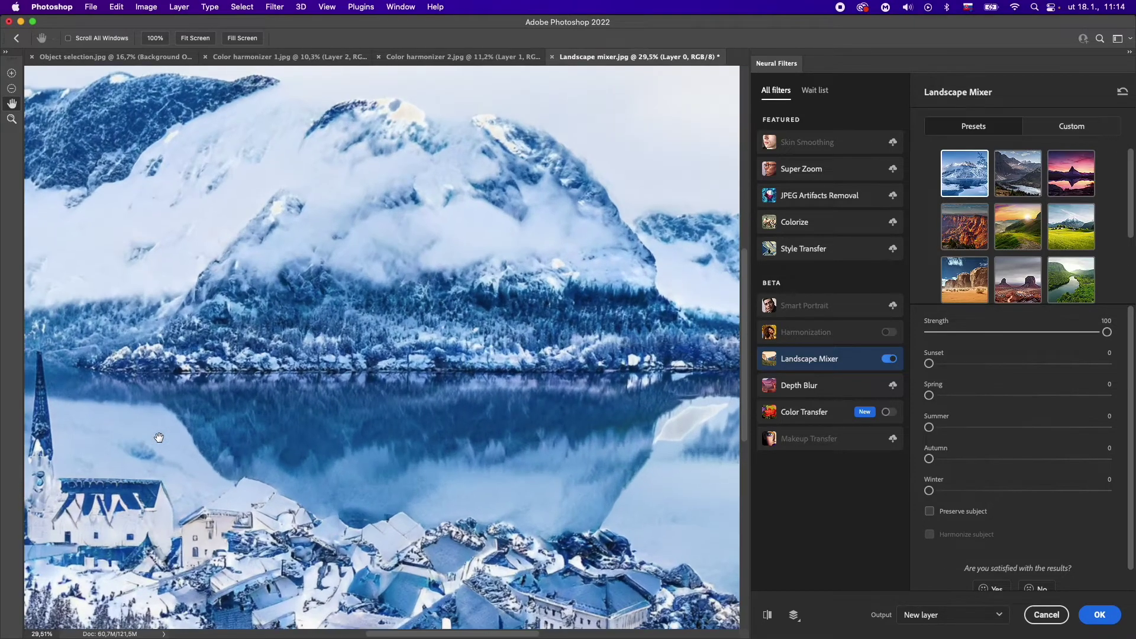
pyautogui.scroll(3, 159, 438)
pyautogui.hscroll(-5, 159, 438)
pyautogui.hscroll(3, 159, 438)
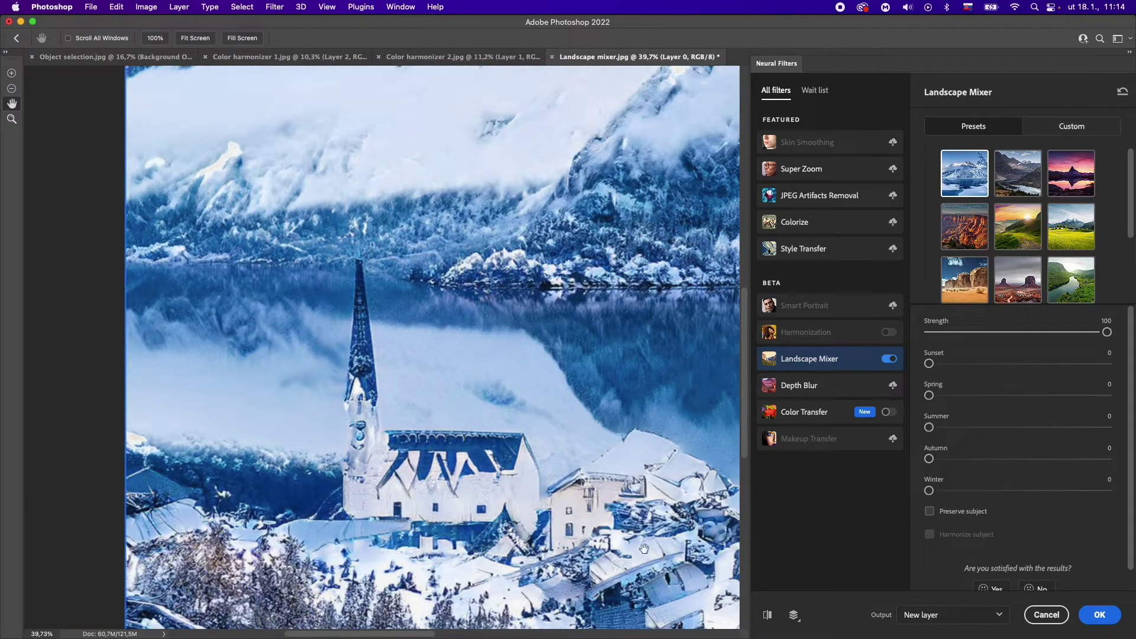
pyautogui.click(768, 615)
pyautogui.hscroll(5, 332, 406)
pyautogui.scroll(-2, 333, 407)
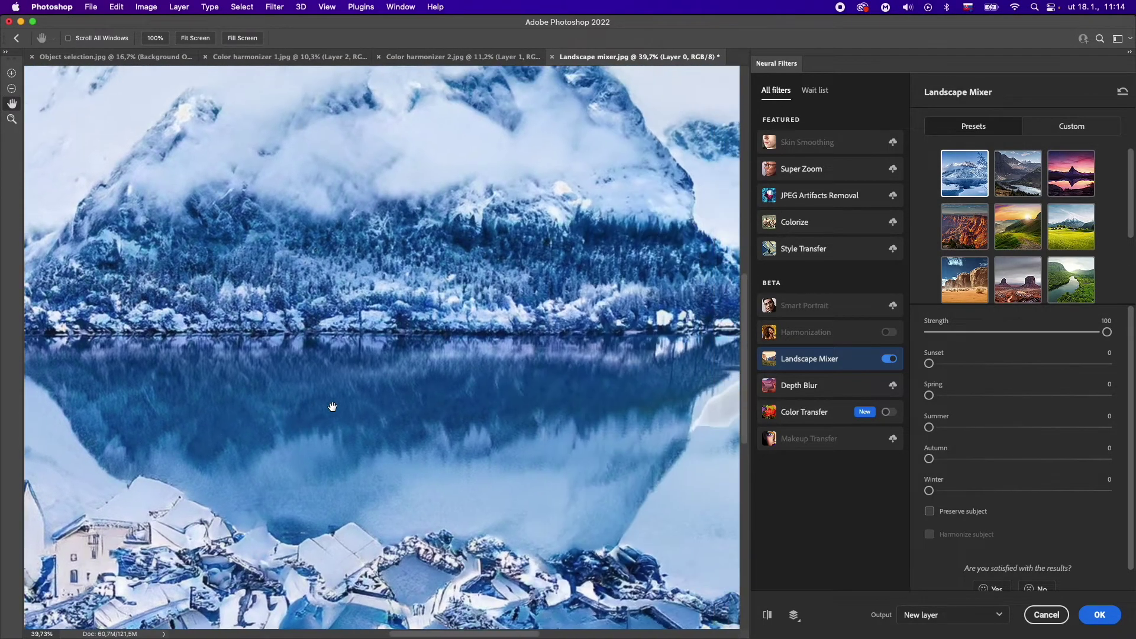
pyautogui.scroll(-2, 333, 406)
pyautogui.scroll(-2, 333, 406)
pyautogui.scroll(-3, 333, 407)
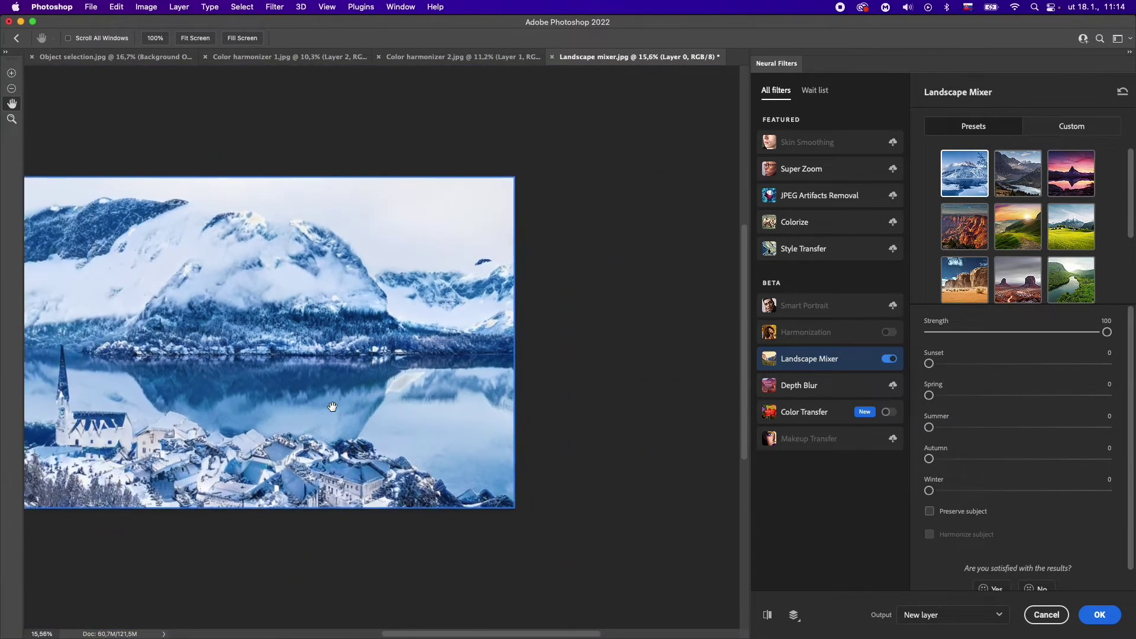
pyautogui.scroll(-1, 333, 407)
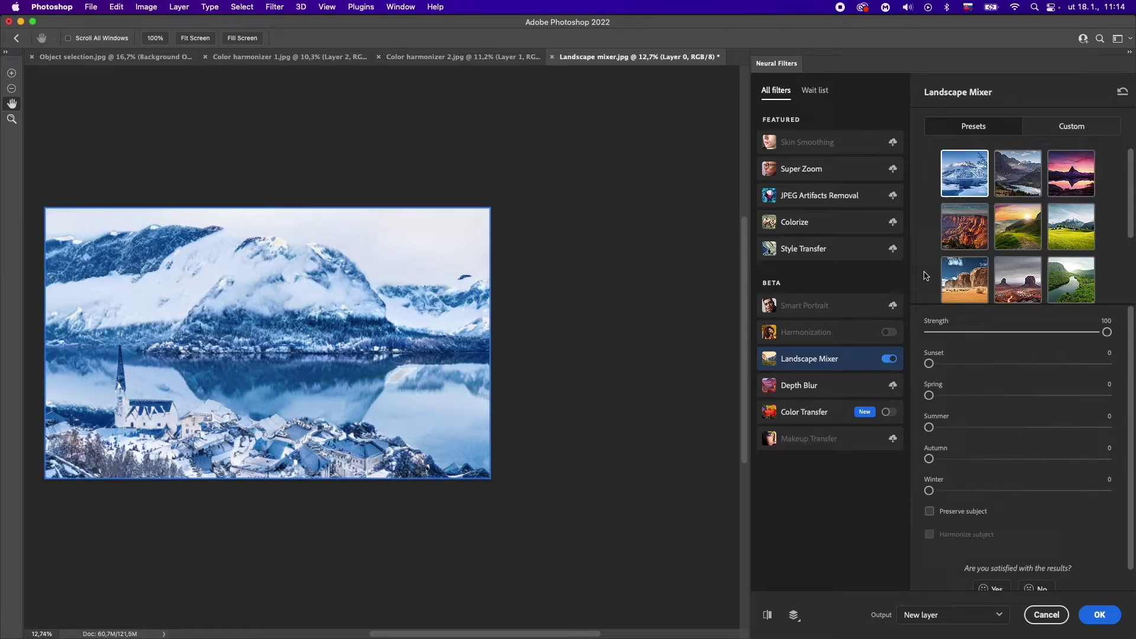
pyautogui.click(948, 285)
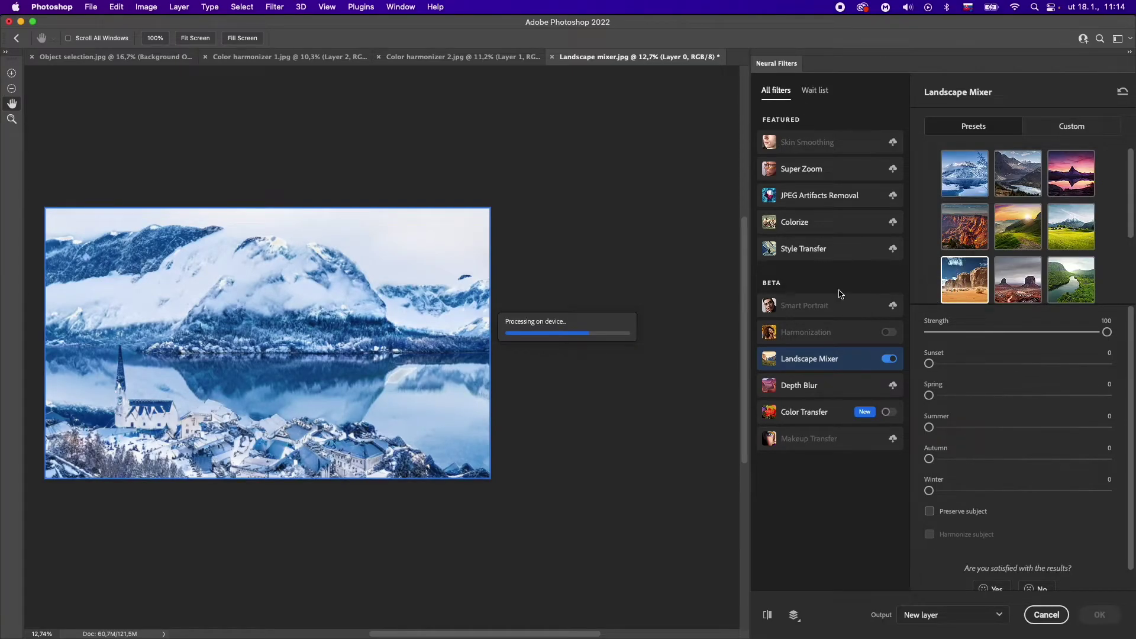
# Step: Lower the Landscape Mixer strength to 44 and apply the green meadow preset
pyautogui.hscroll(-5, 402, 349)
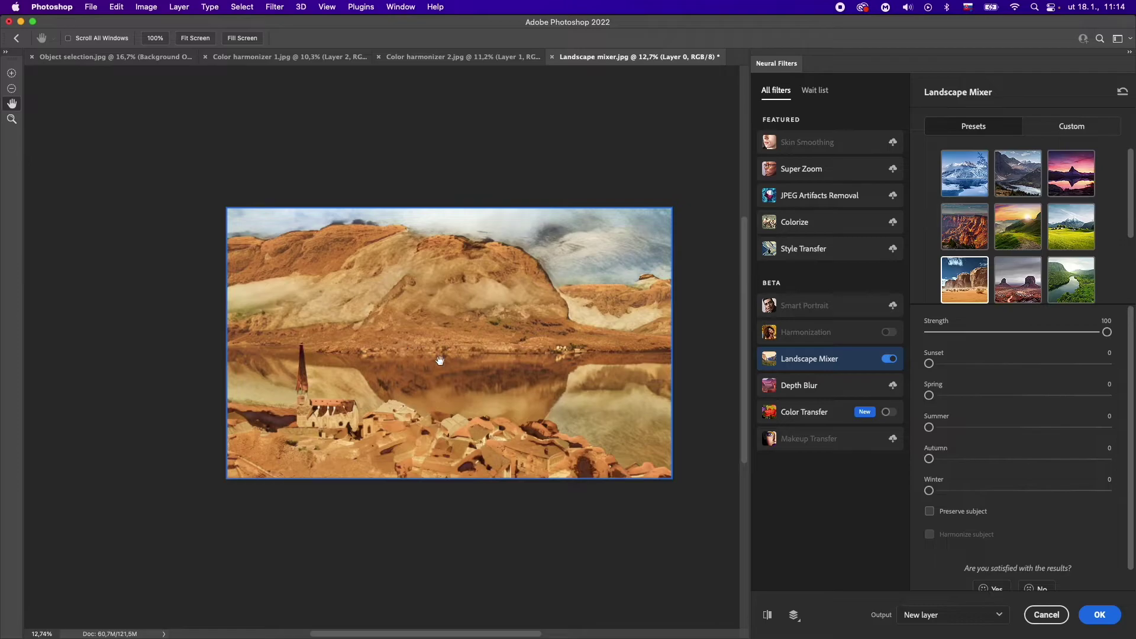
pyautogui.scroll(1, 456, 360)
pyautogui.scroll(1, 458, 362)
pyautogui.hscroll(1, 458, 362)
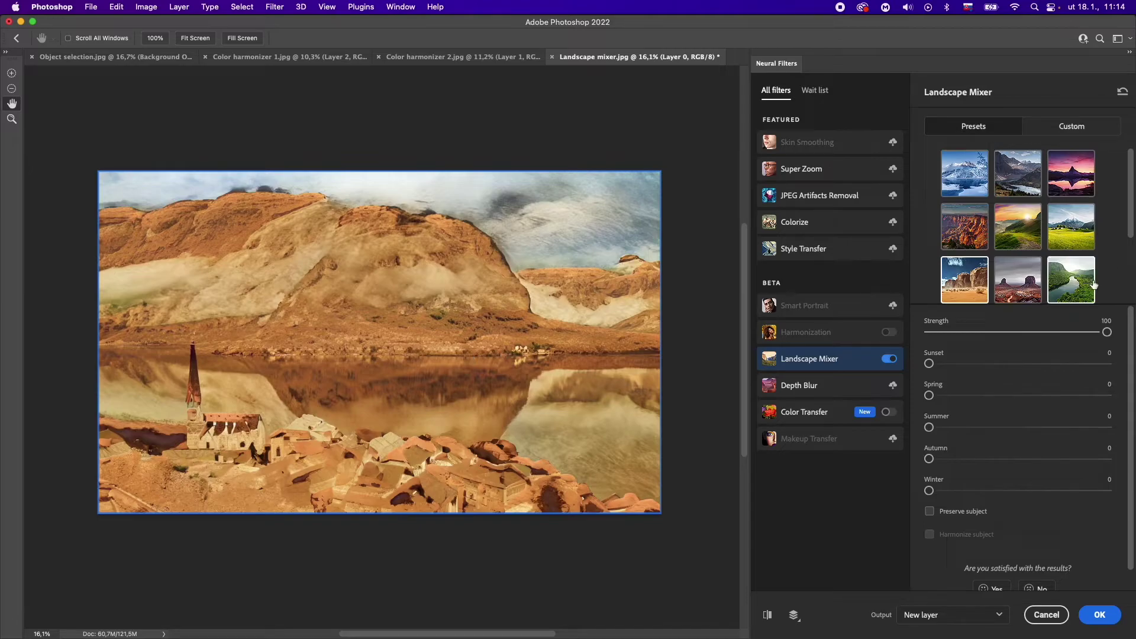
pyautogui.moveTo(1106, 332); pyautogui.dragTo(1007, 330)
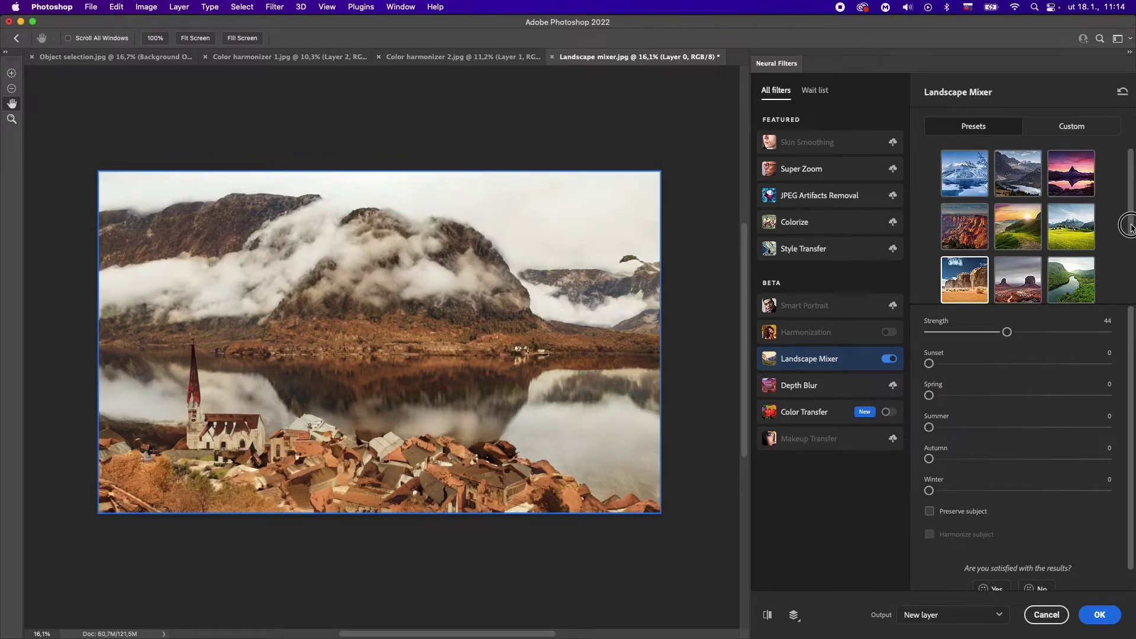
pyautogui.scroll(-1, 1118, 225)
pyautogui.click(1091, 215)
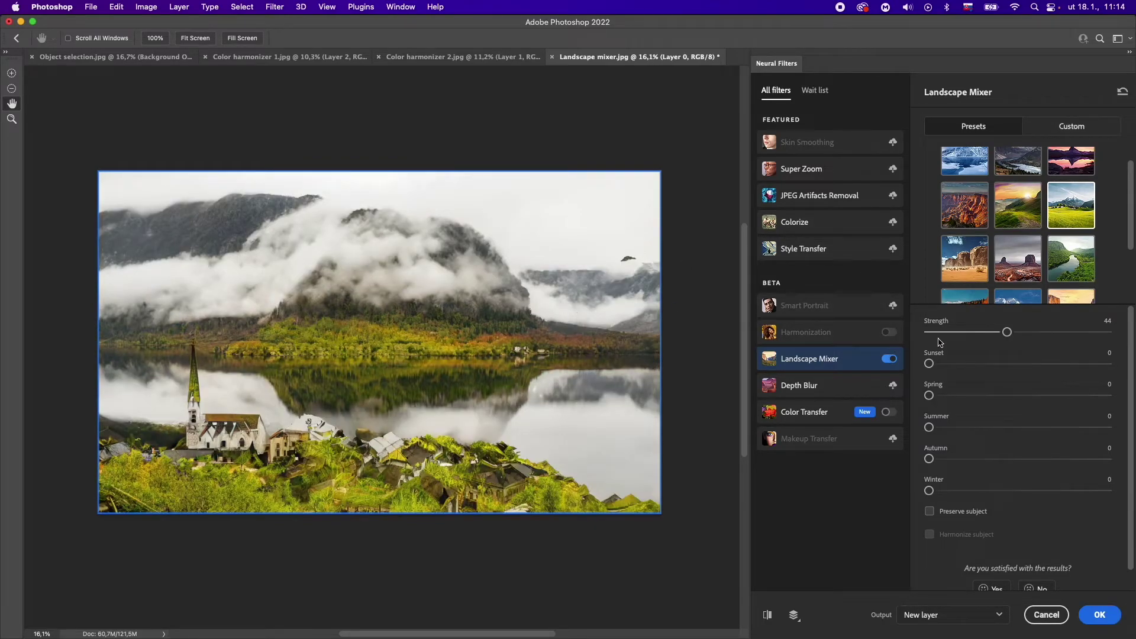
# Step: Raise the meadow effect strength to 65, keeping Output as New layer
pyautogui.moveTo(1018, 333); pyautogui.dragTo(1044, 332)
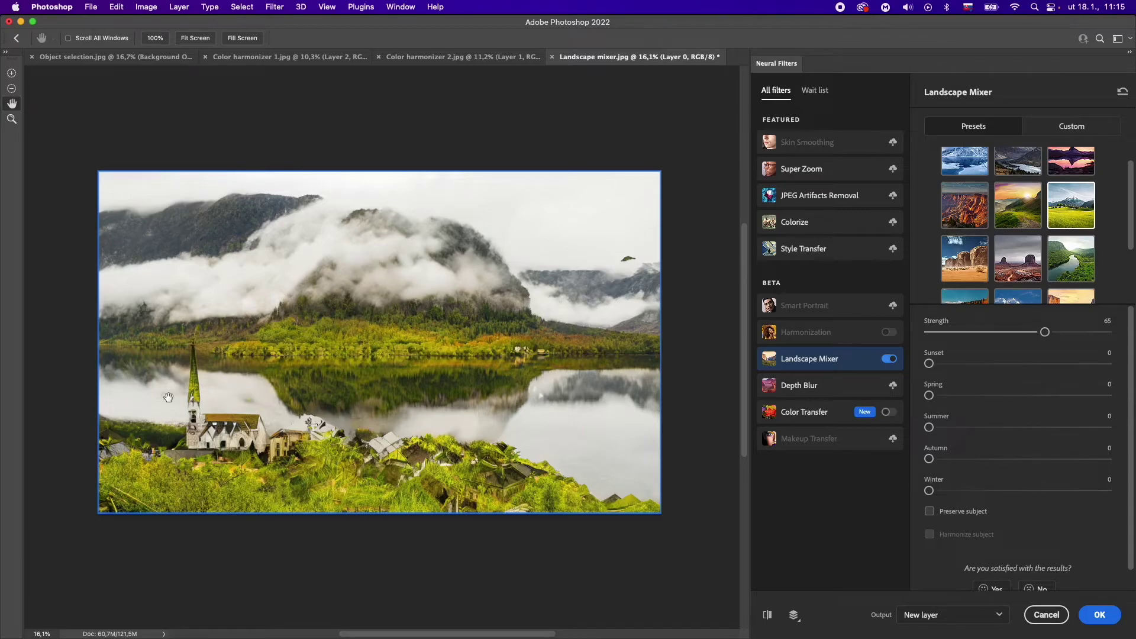
pyautogui.scroll(5, 168, 397)
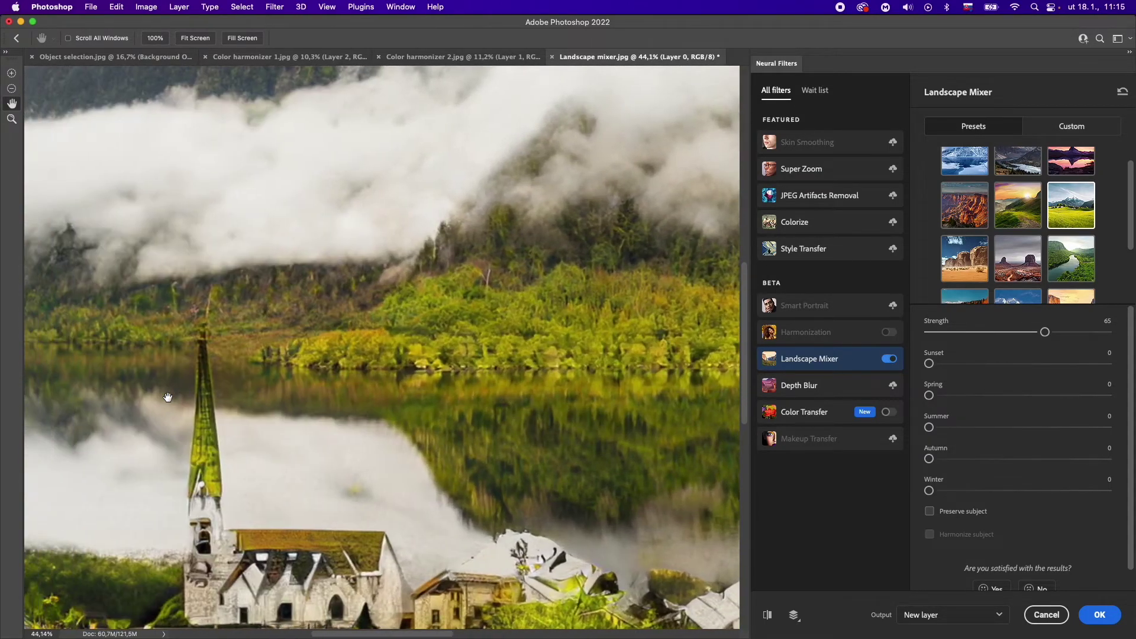
pyautogui.scroll(-3, 183, 442)
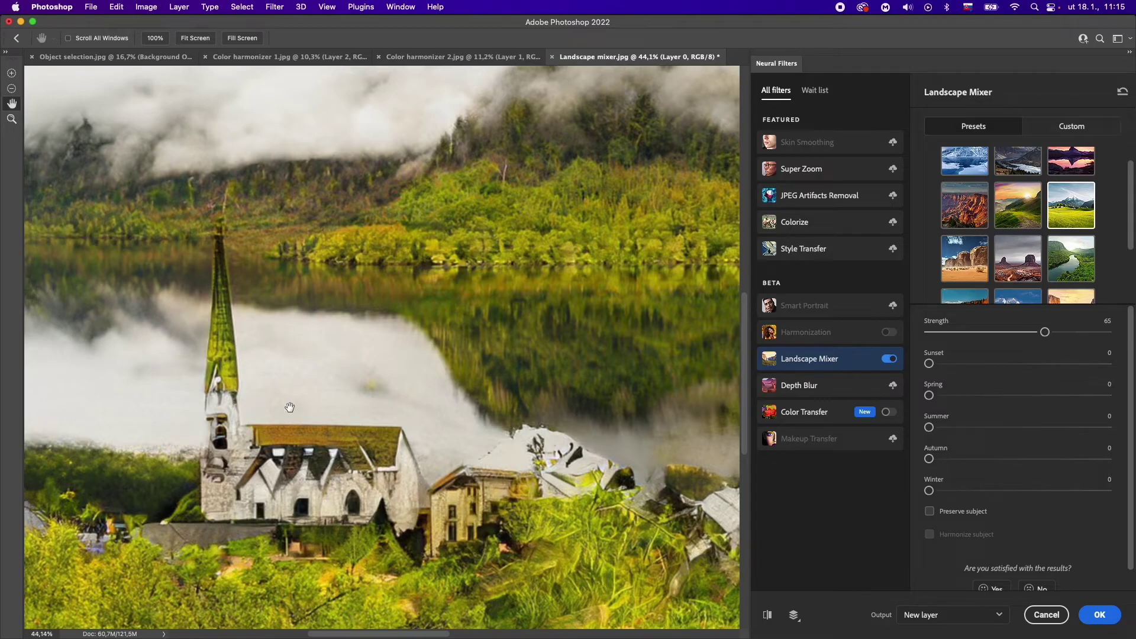
pyautogui.scroll(-3, 289, 406)
pyautogui.scroll(-3, 289, 406)
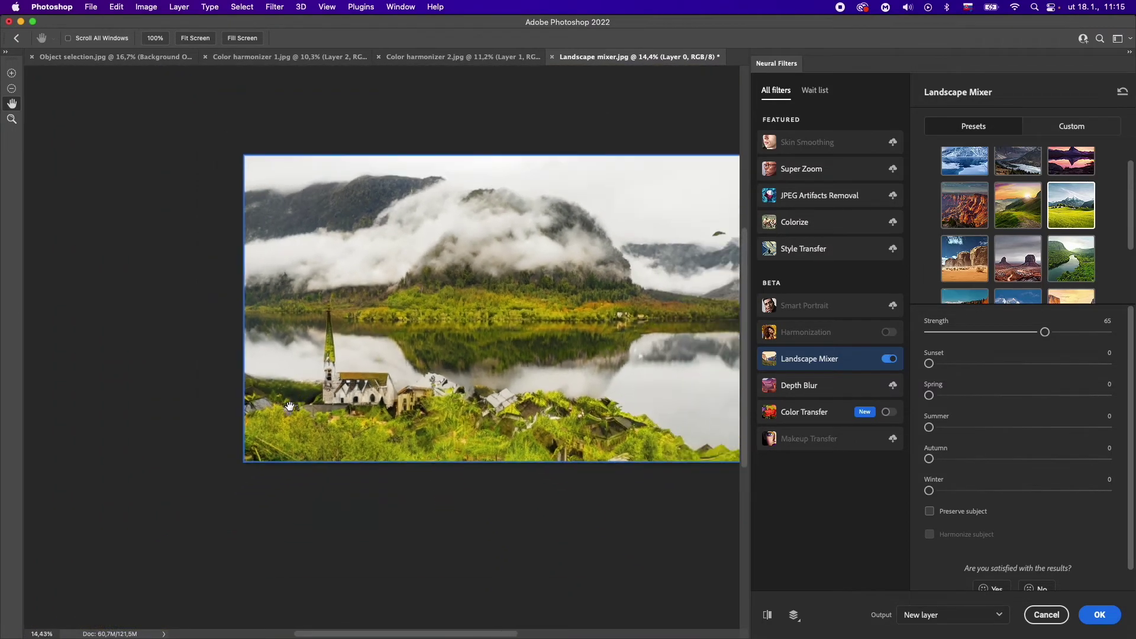
pyautogui.hscroll(3, 354, 410)
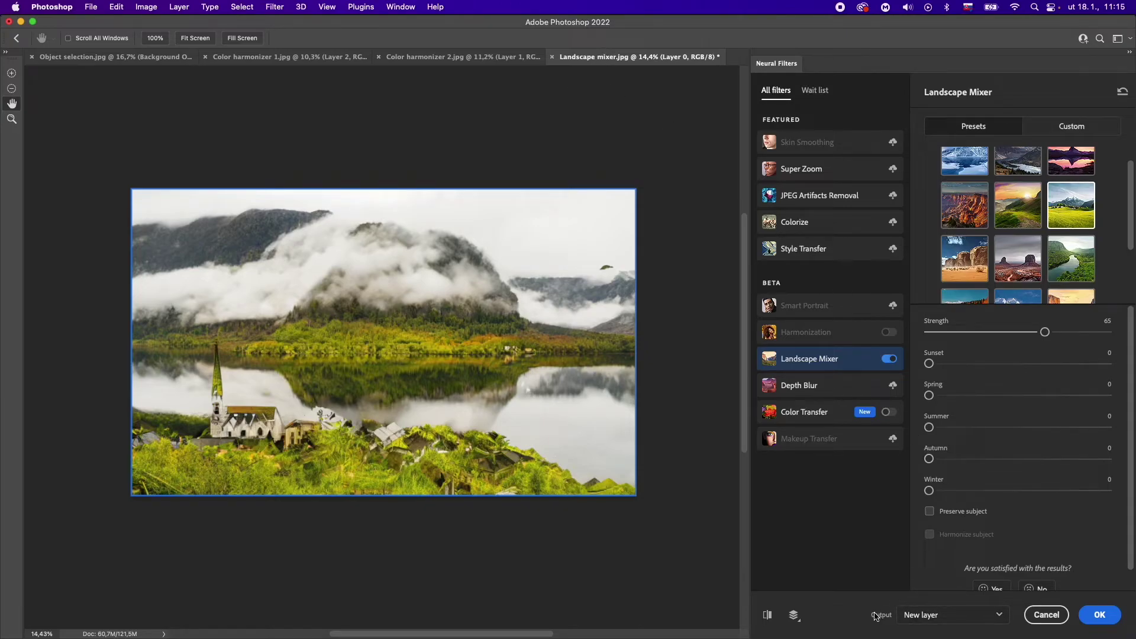
pyautogui.click(923, 615)
# Step: Apply the meadow result as a new layer, then select all and copy the neon-city artwork in Illustrator
pyautogui.click(1114, 617)
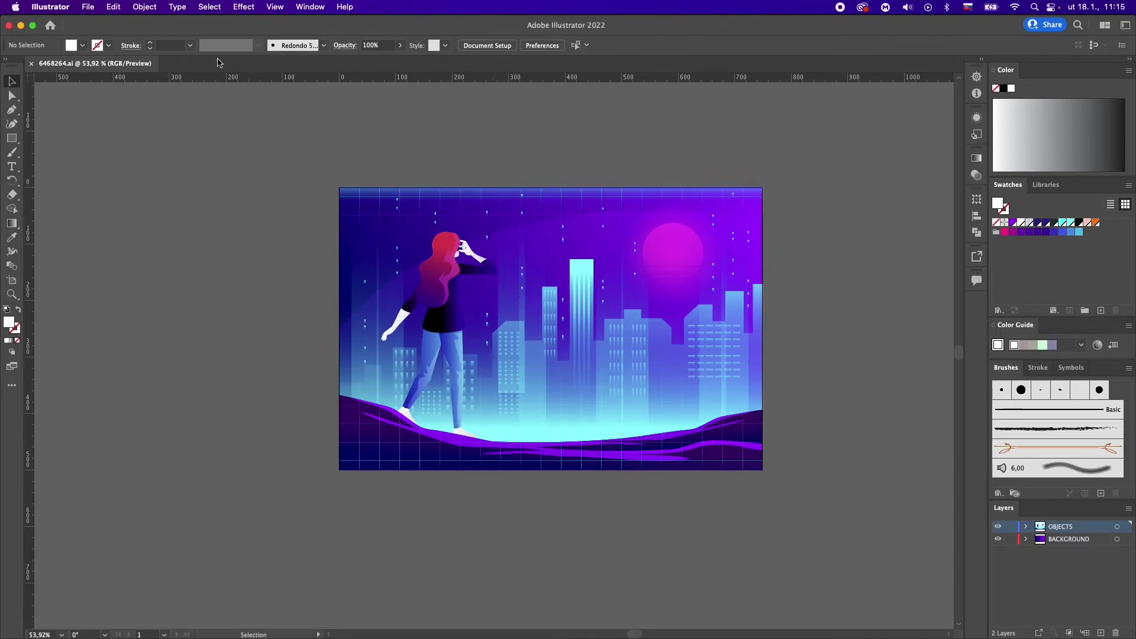
pyautogui.press('super+a')
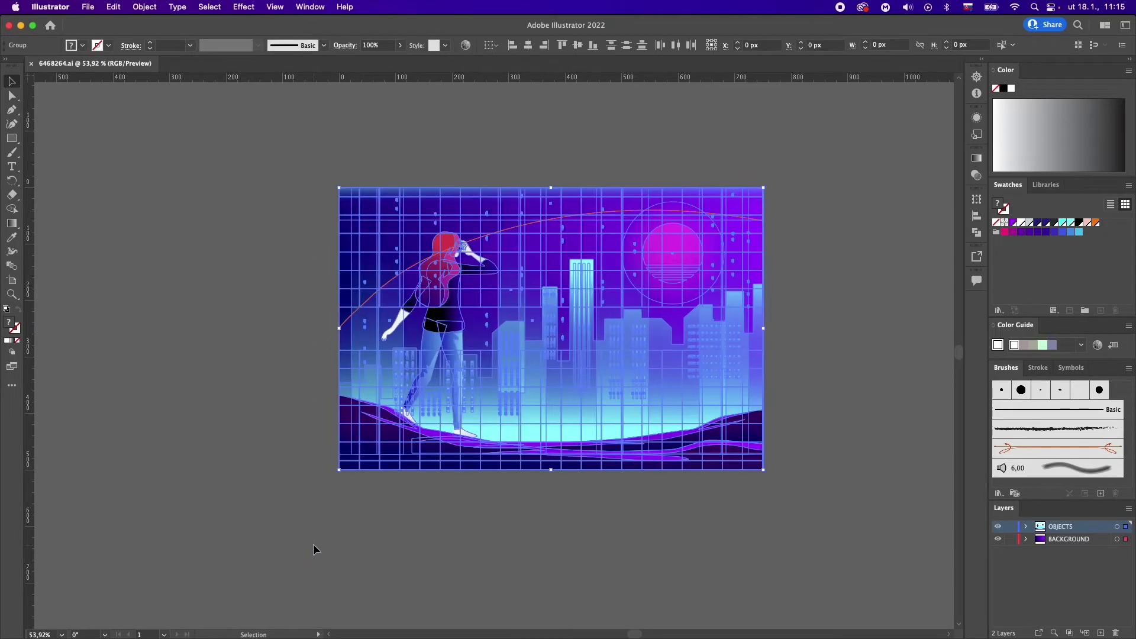
pyautogui.press('ctrl+super+c')
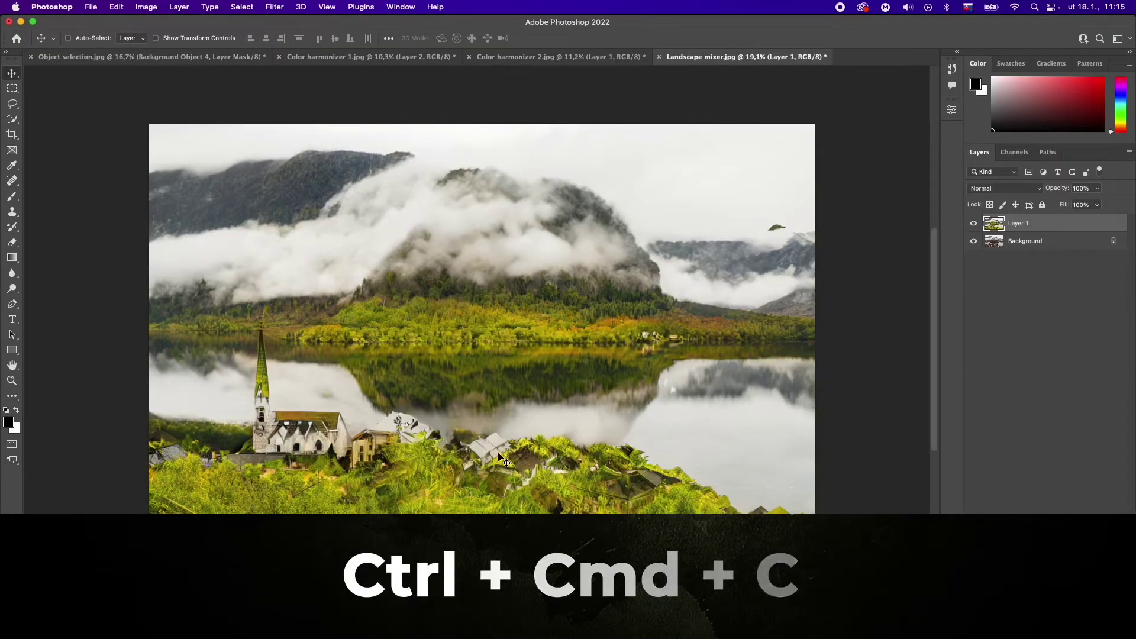
# Step: Create a 750×500 px document from the Clipboard preset and paste the artwork as Layers
pyautogui.press('super+n')
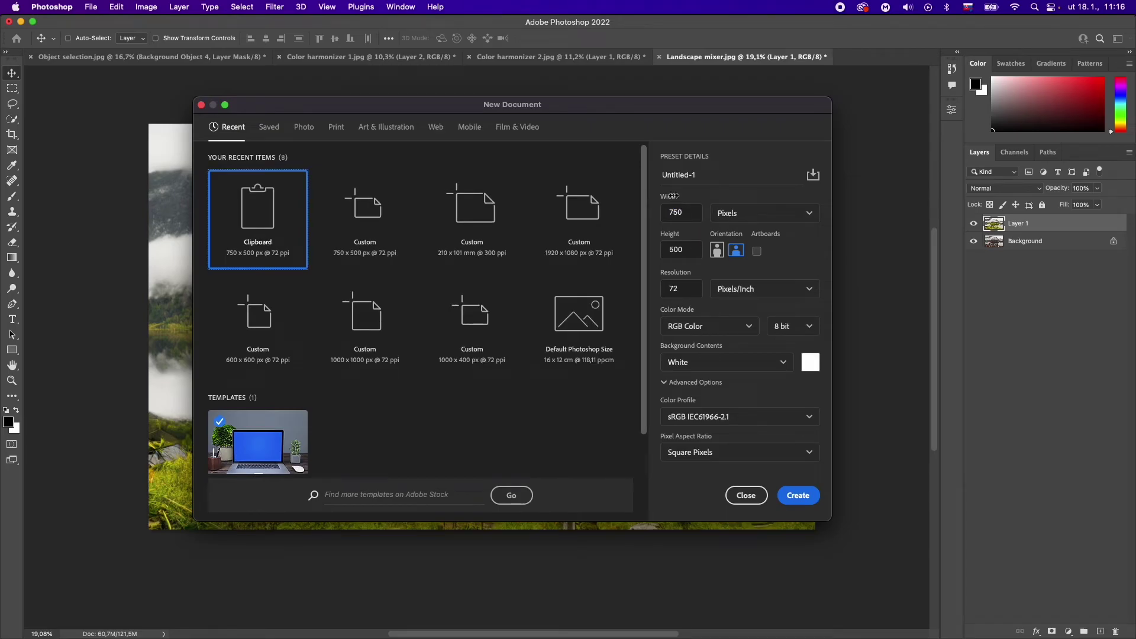
pyautogui.click(806, 500)
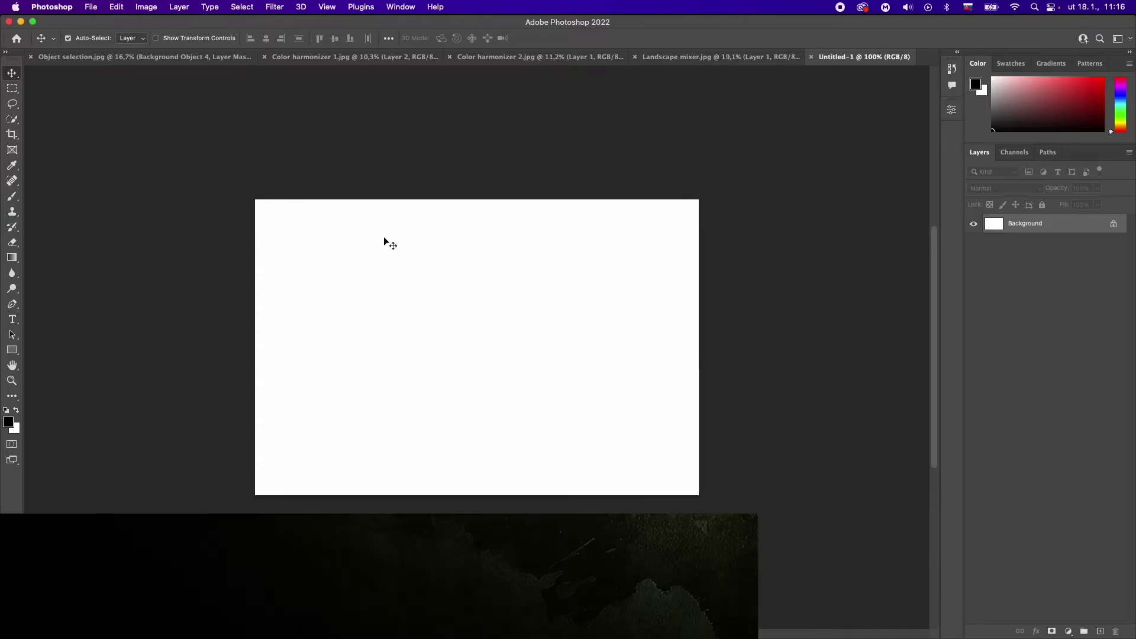
pyautogui.press('ctrl+super+v')
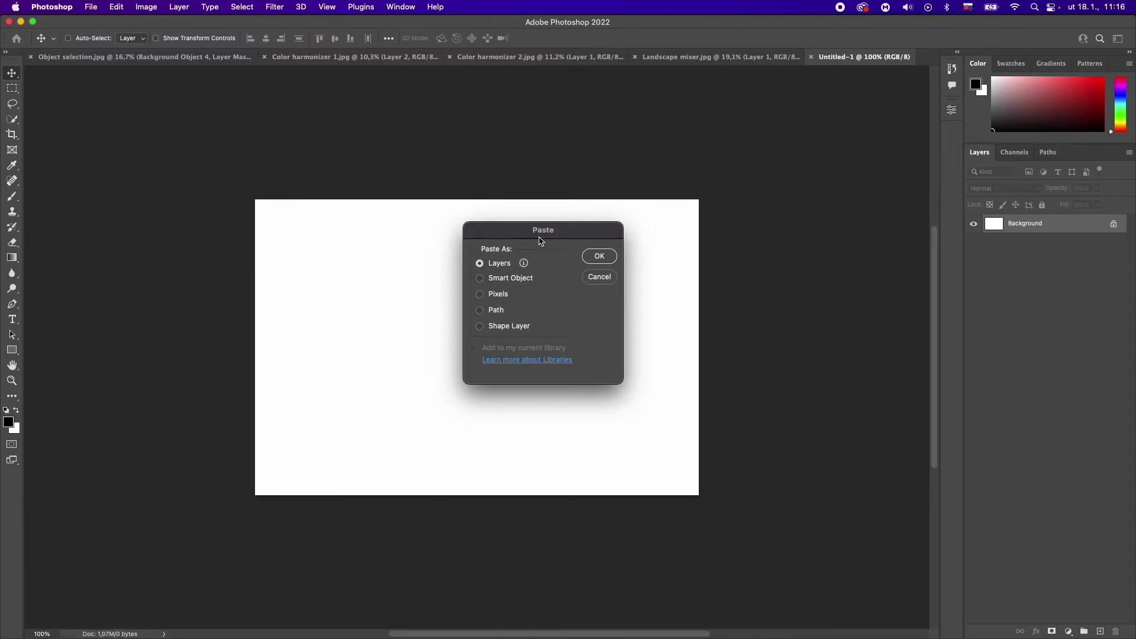
pyautogui.click(511, 279)
pyautogui.click(504, 296)
pyautogui.click(523, 330)
pyautogui.click(504, 268)
pyautogui.click(599, 257)
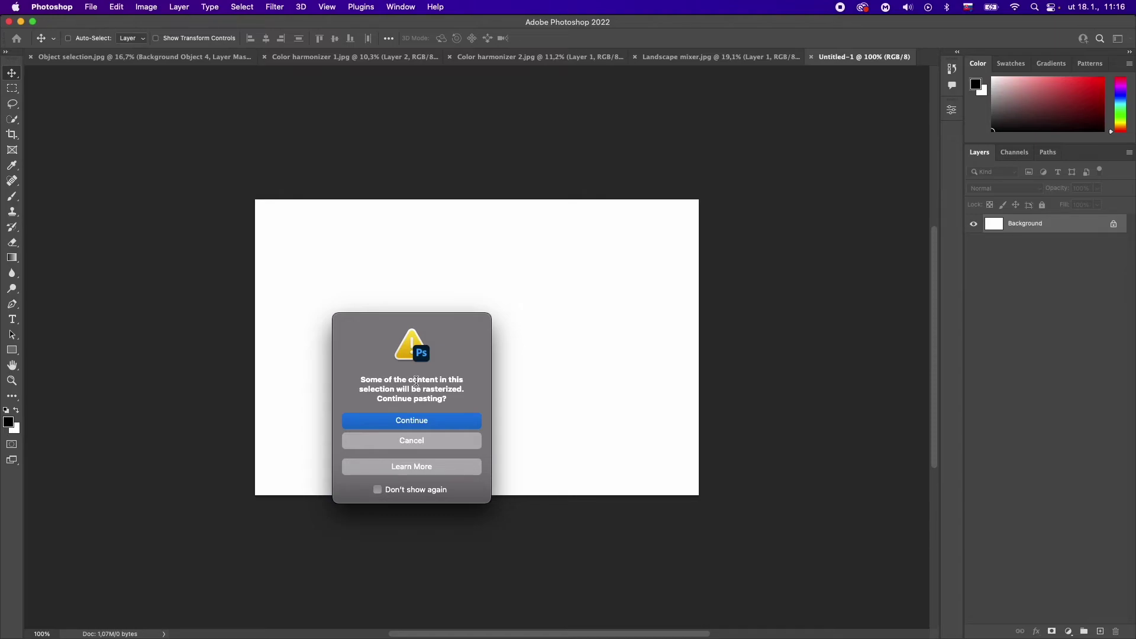
# Step: Accept the rasterize warning, toggle OBJECTS and BACKGROUND visibility, expand OBJECTS and select the red-haired figure's layer
pyautogui.click(438, 420)
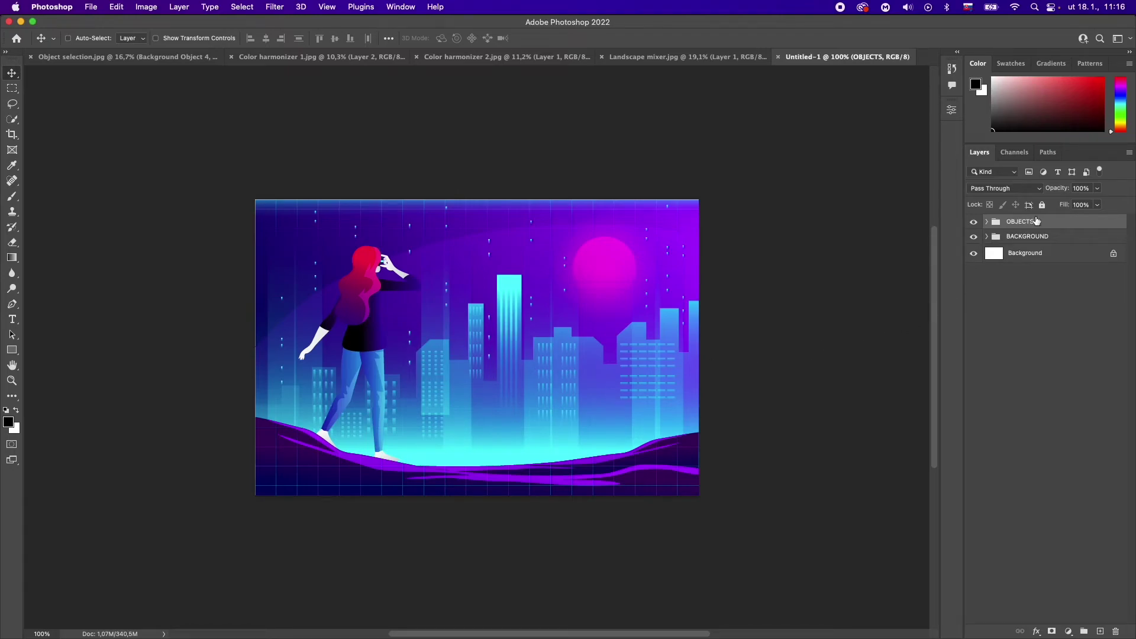
pyautogui.click(1028, 237)
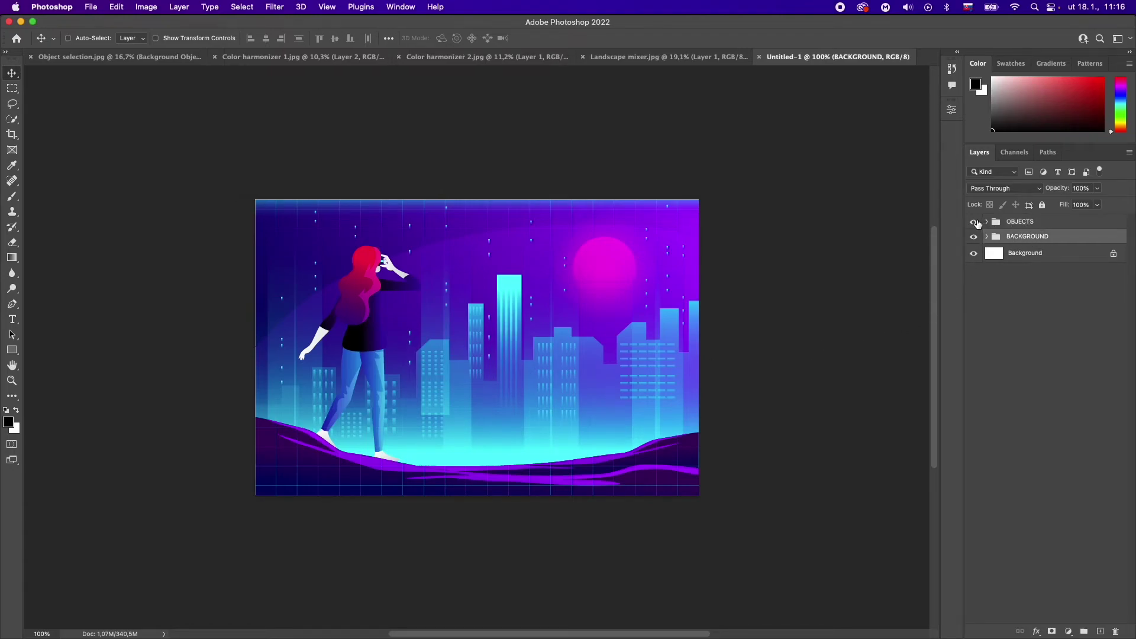
pyautogui.click(973, 223)
pyautogui.click(973, 236)
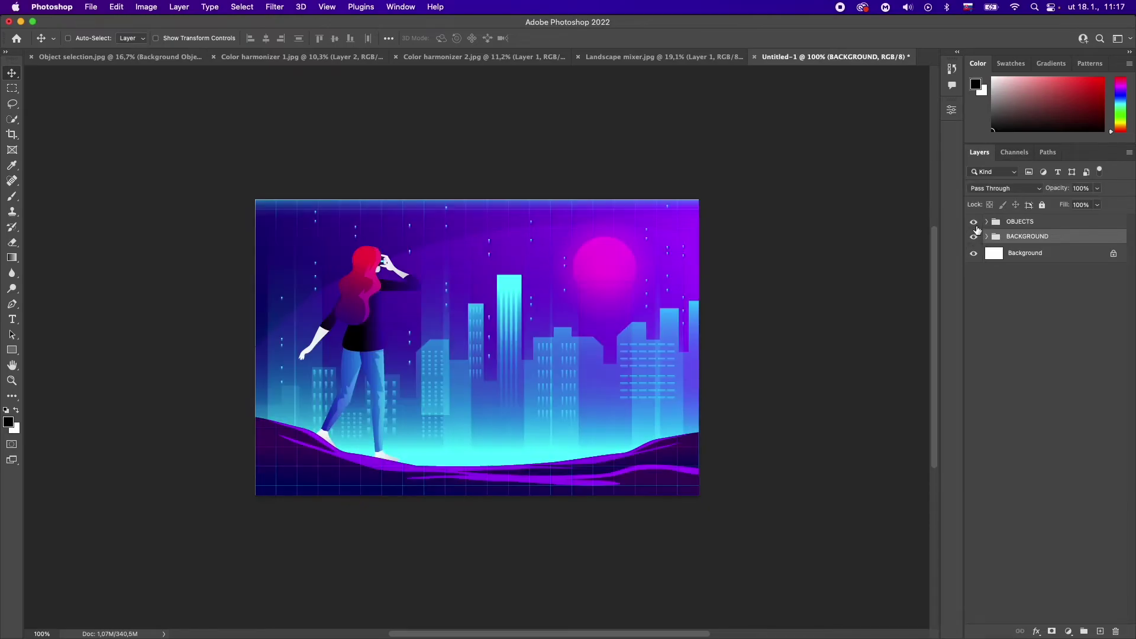
pyautogui.click(974, 222)
pyautogui.click(986, 222)
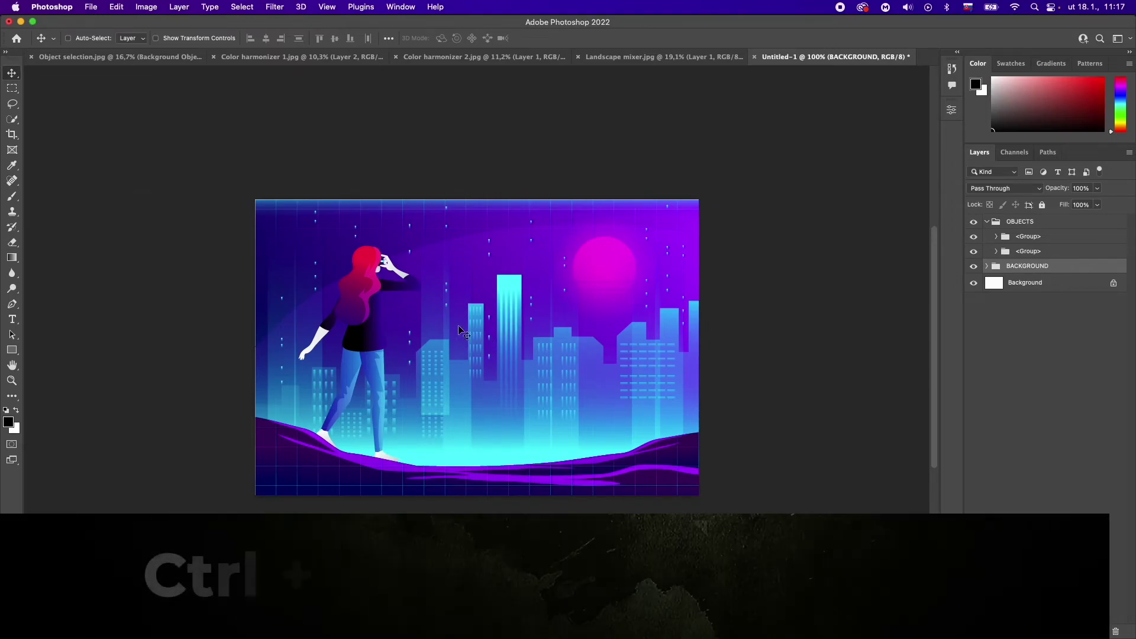
pyautogui.keyDown('ctrl'); pyautogui.keyDown('super'); pyautogui.click(357, 293); pyautogui.keyUp('super'); pyautogui.keyUp('ctrl')
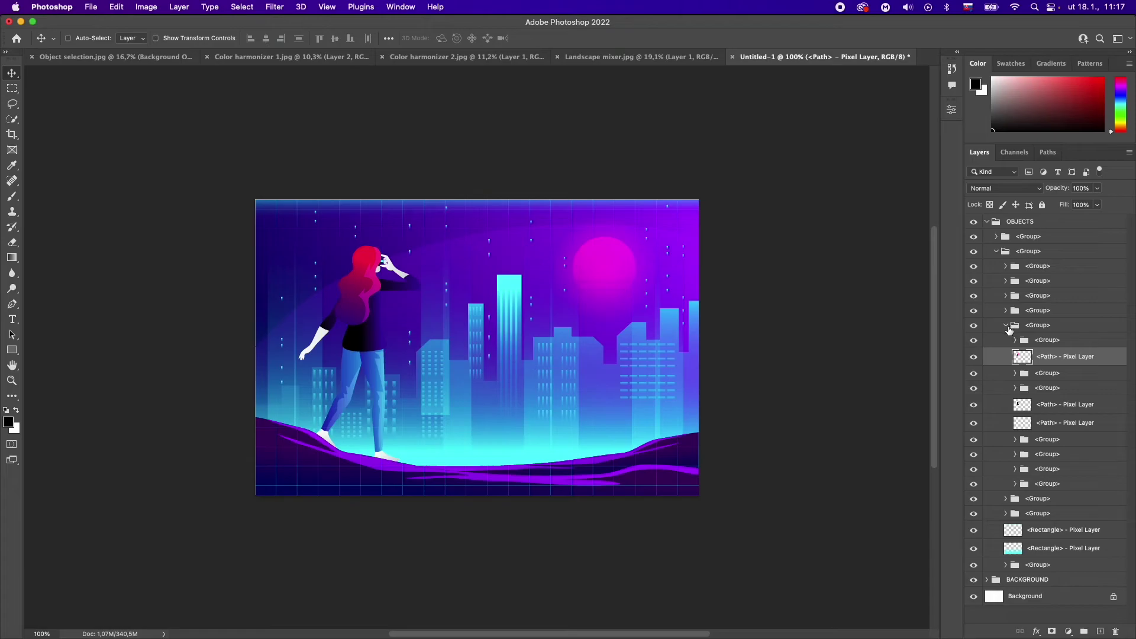
# Step: Collapse the open group and select the Overlay-mode <Ellipse> pixel layer inside OBJECTS
pyautogui.click(1005, 326)
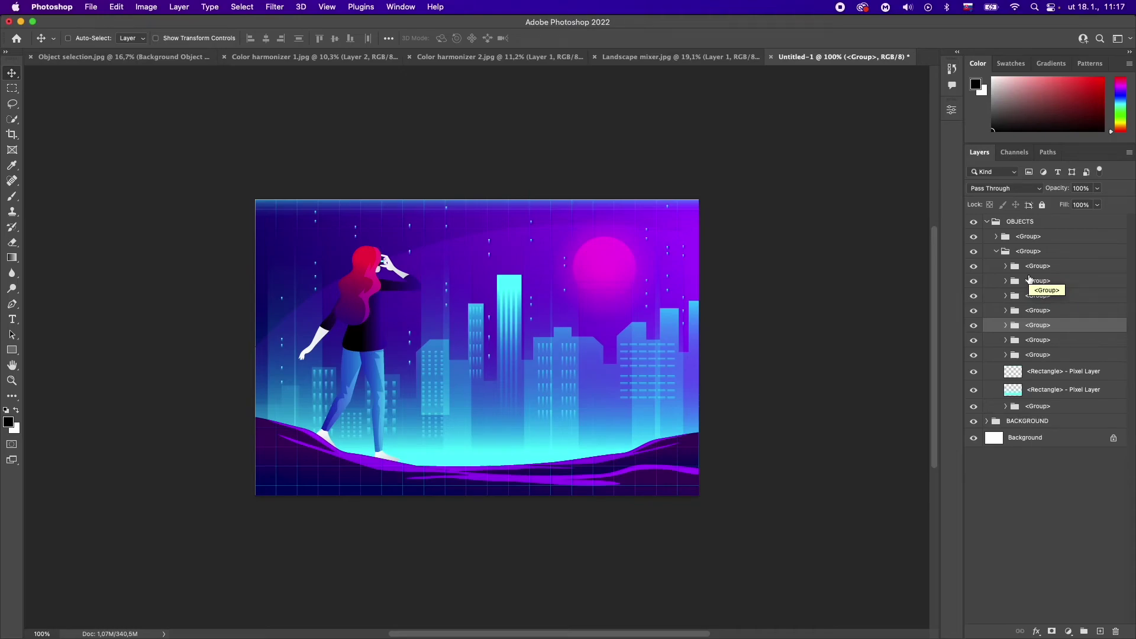
pyautogui.keyDown('super'); pyautogui.click(613, 267); pyautogui.keyUp('super')
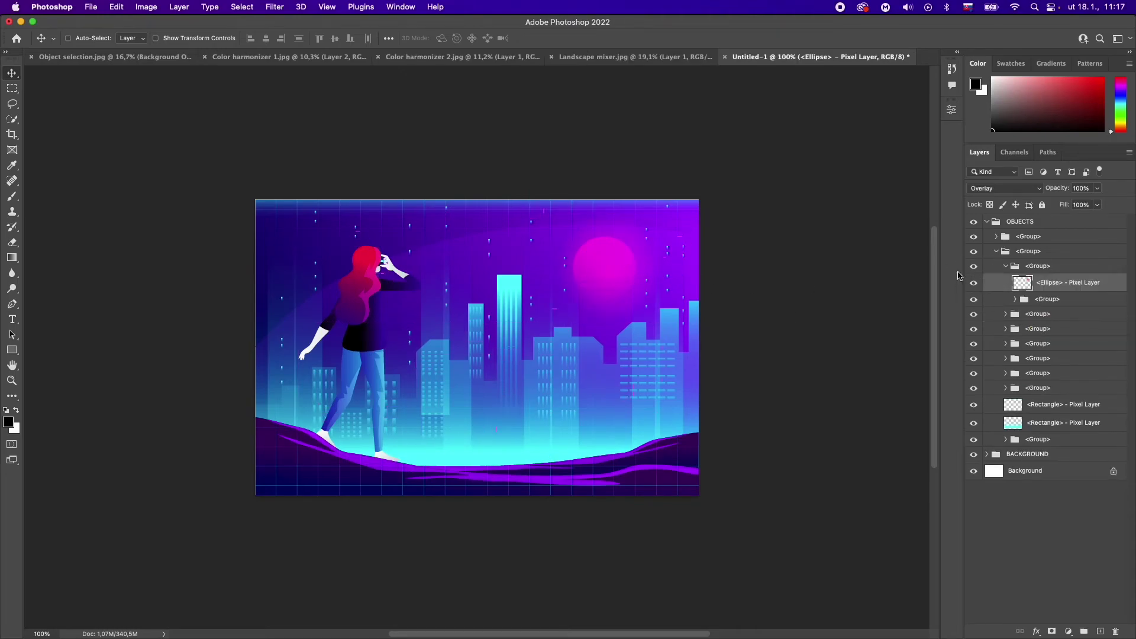